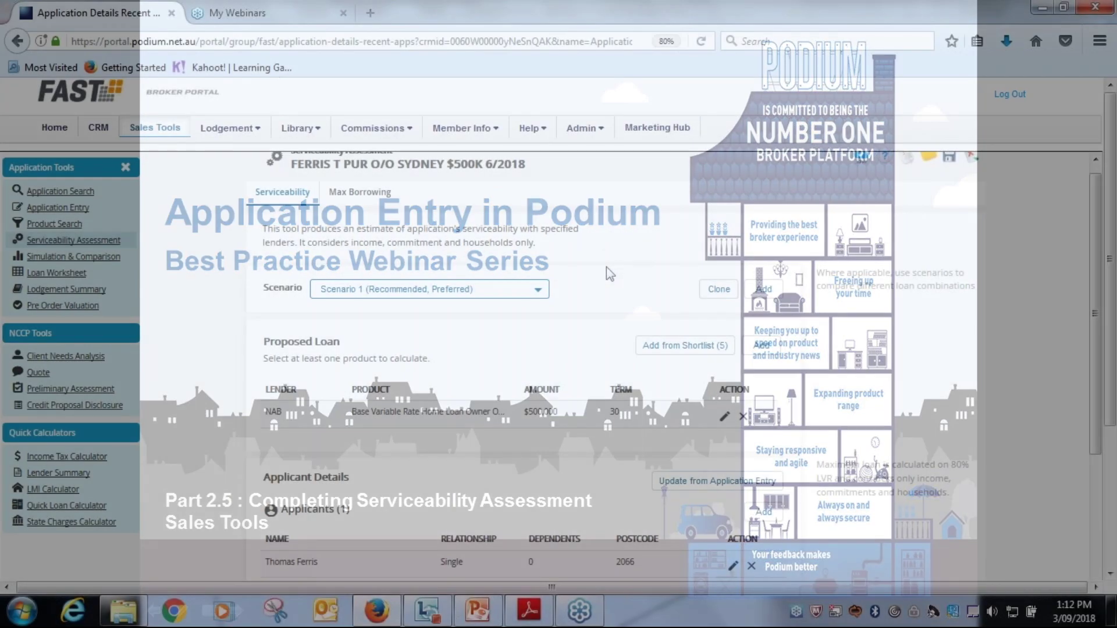
- Review the serviceability form and point out the current loan scenario, Scenario 1
scroll(606, 267, "down", 5)
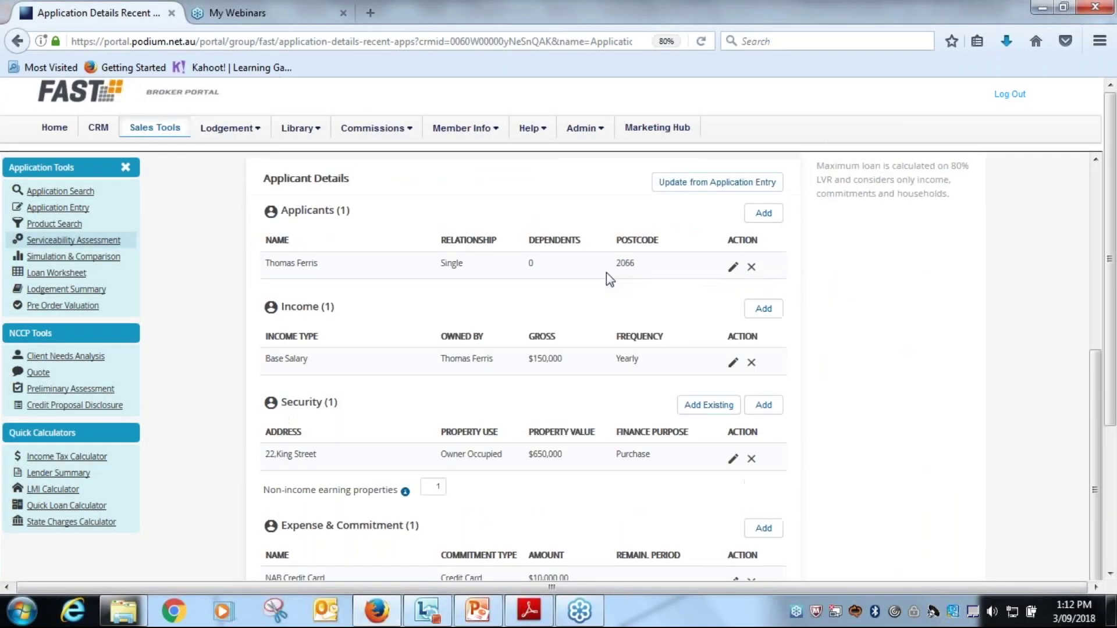
scroll(606, 272, "down", 1)
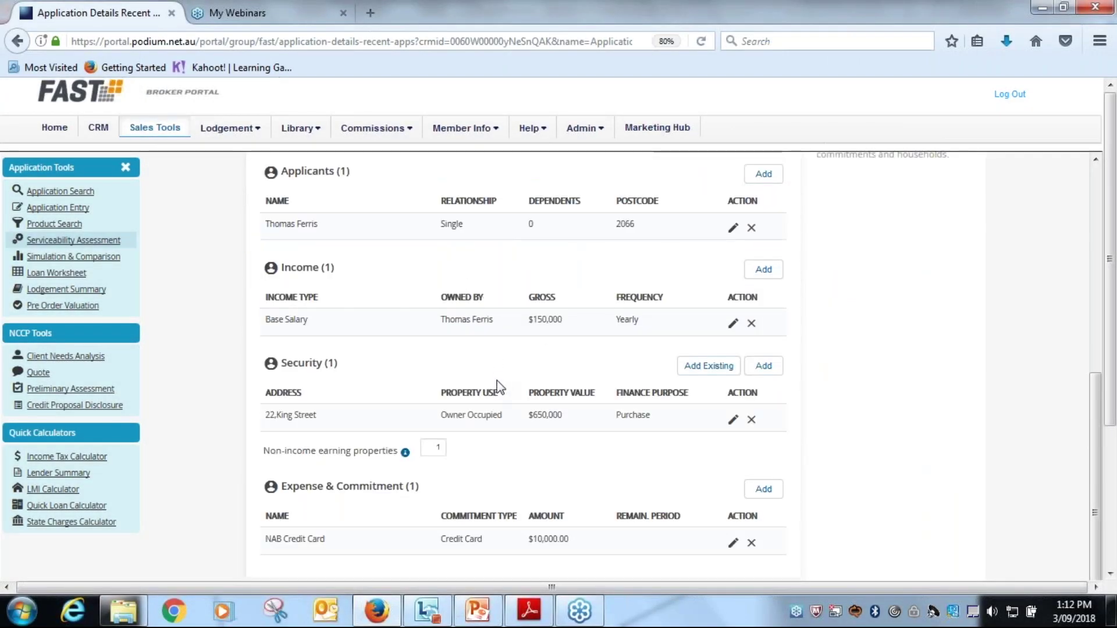
scroll(574, 349, "down", 1)
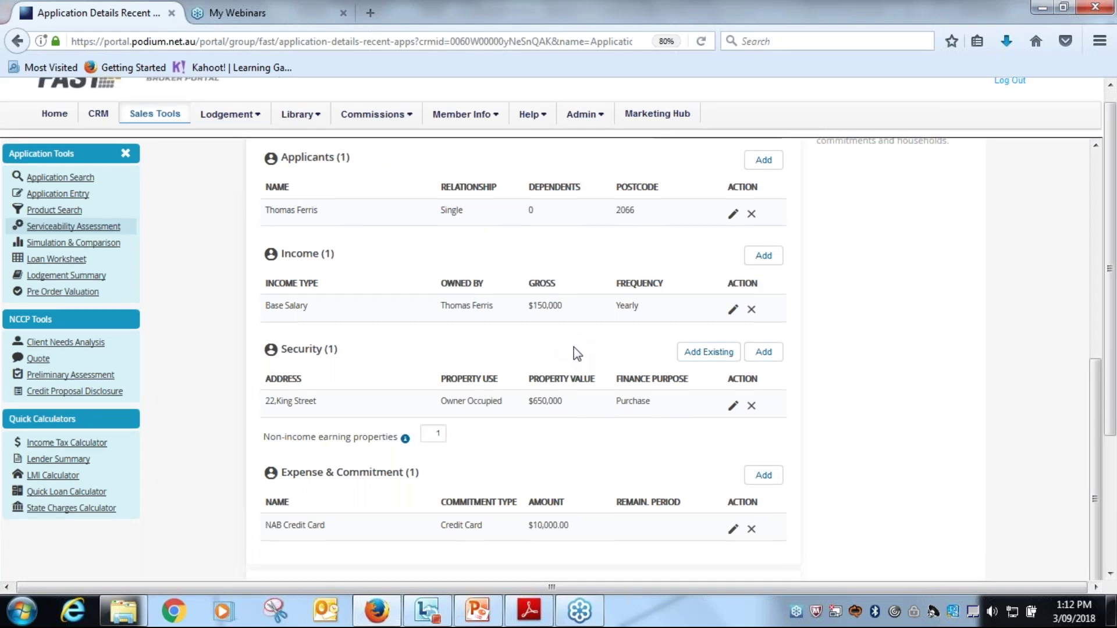
scroll(574, 352, "down", 5)
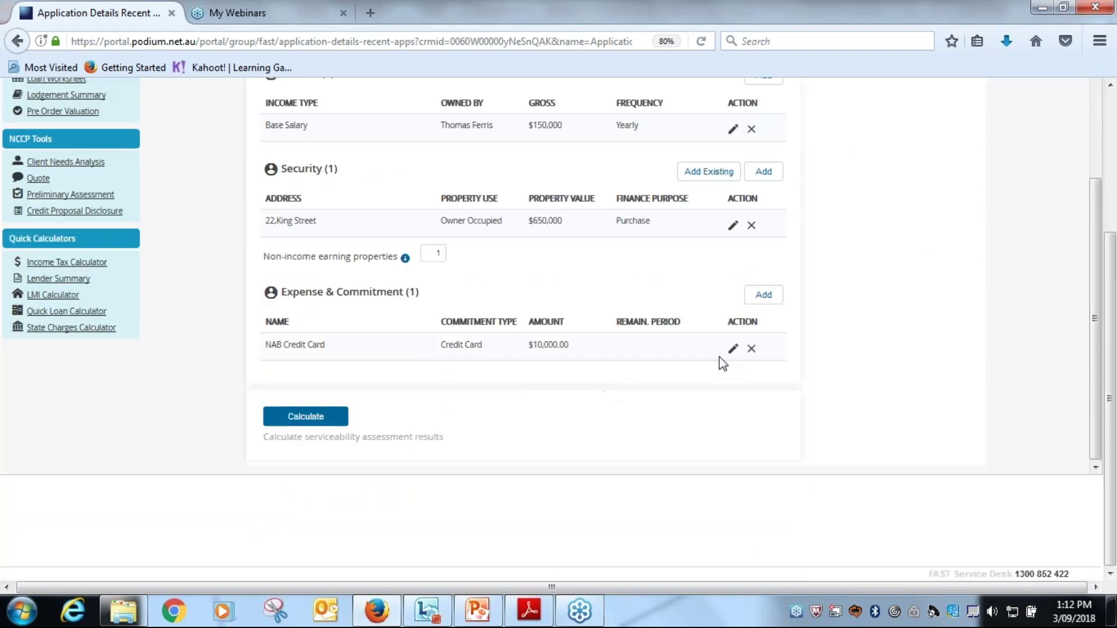
scroll(721, 356, "up", 1)
scroll(716, 355, "up", 9)
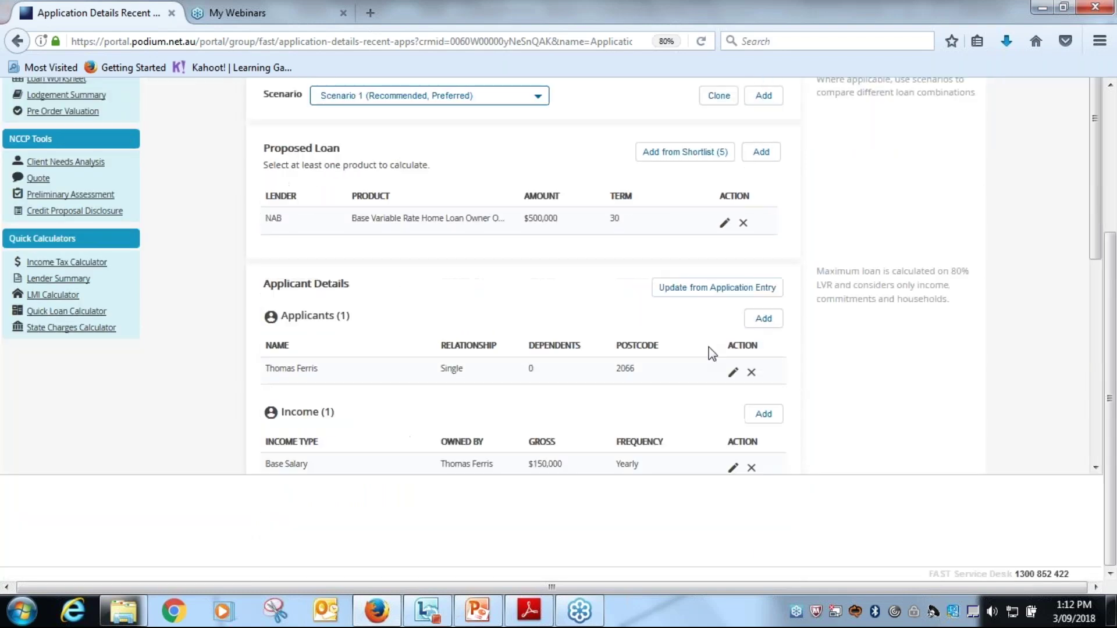
scroll(712, 352, "up", 1)
scroll(711, 353, "up", 3)
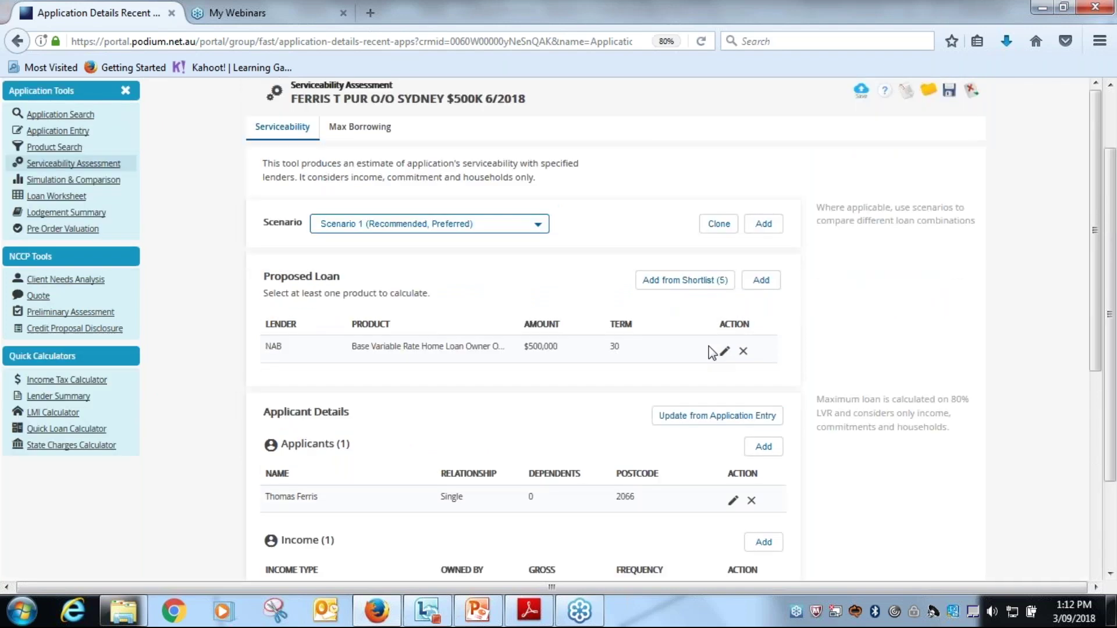
scroll(394, 258, "up", 1)
left_click(452, 257)
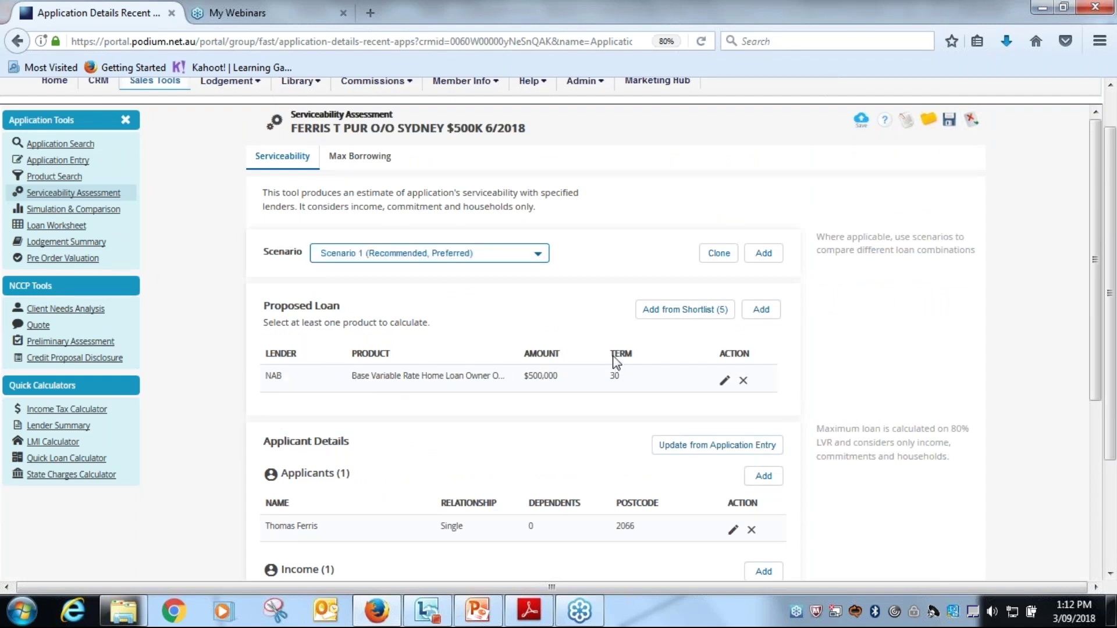
- Refresh the applicant details from the application entry and confirm with OK
scroll(616, 358, "down", 2)
scroll(615, 358, "down", 2)
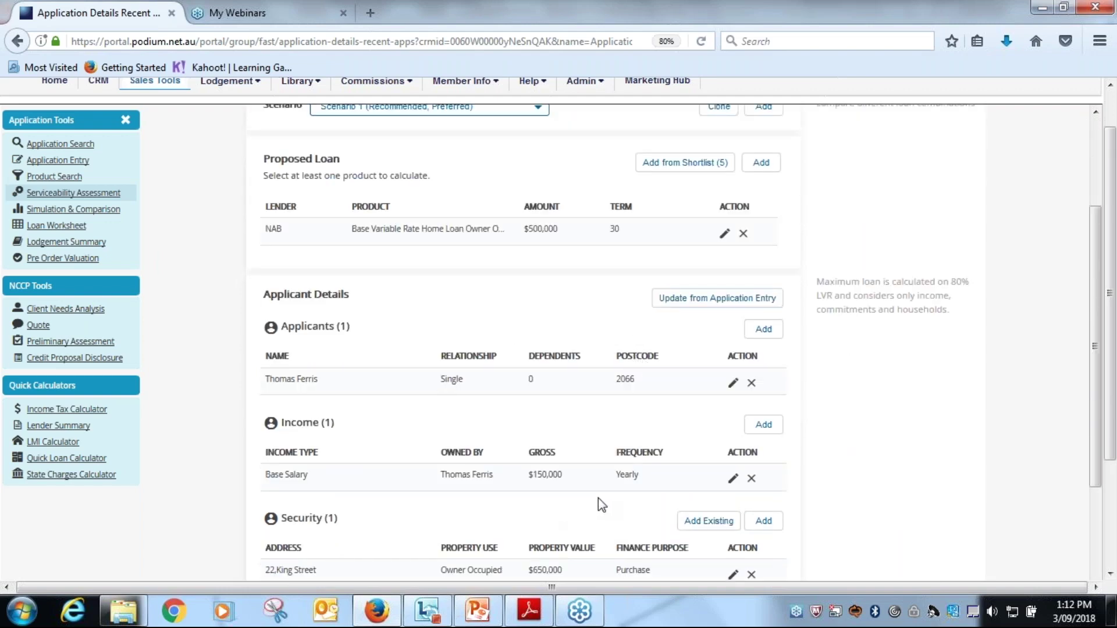
left_click(719, 308)
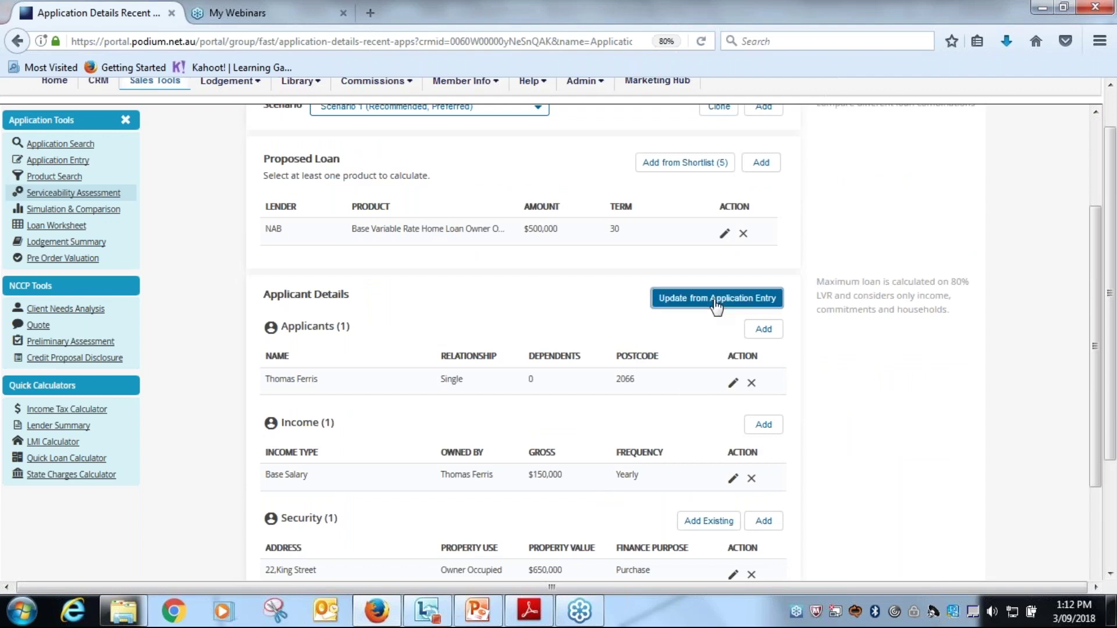
left_click(590, 254)
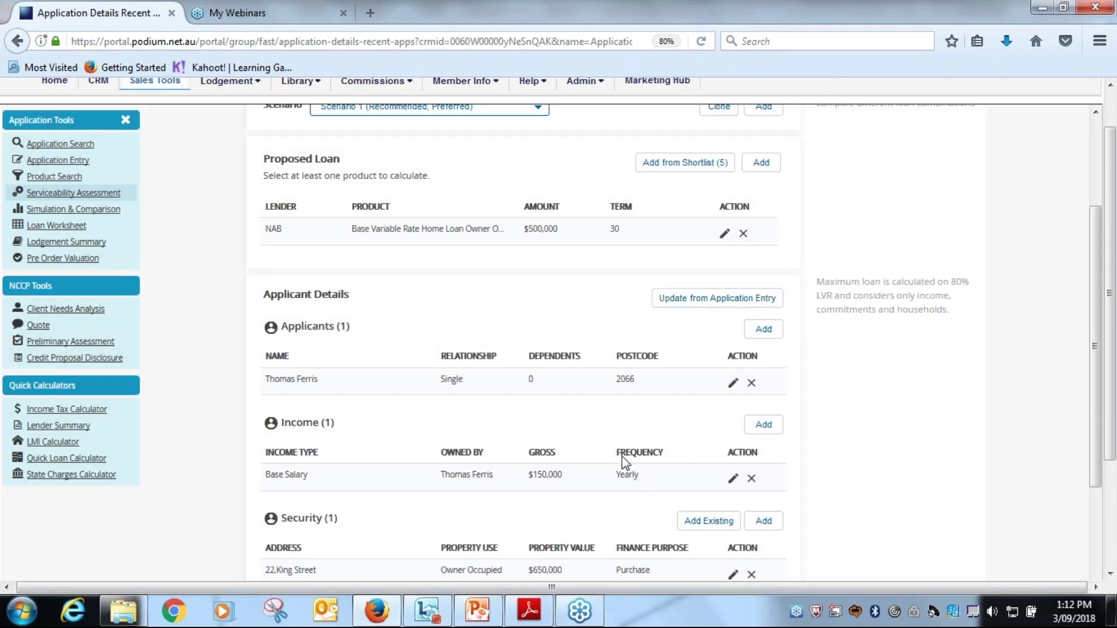
- Run the serviceability calculation for Scenario 1
scroll(611, 445, "down", 3)
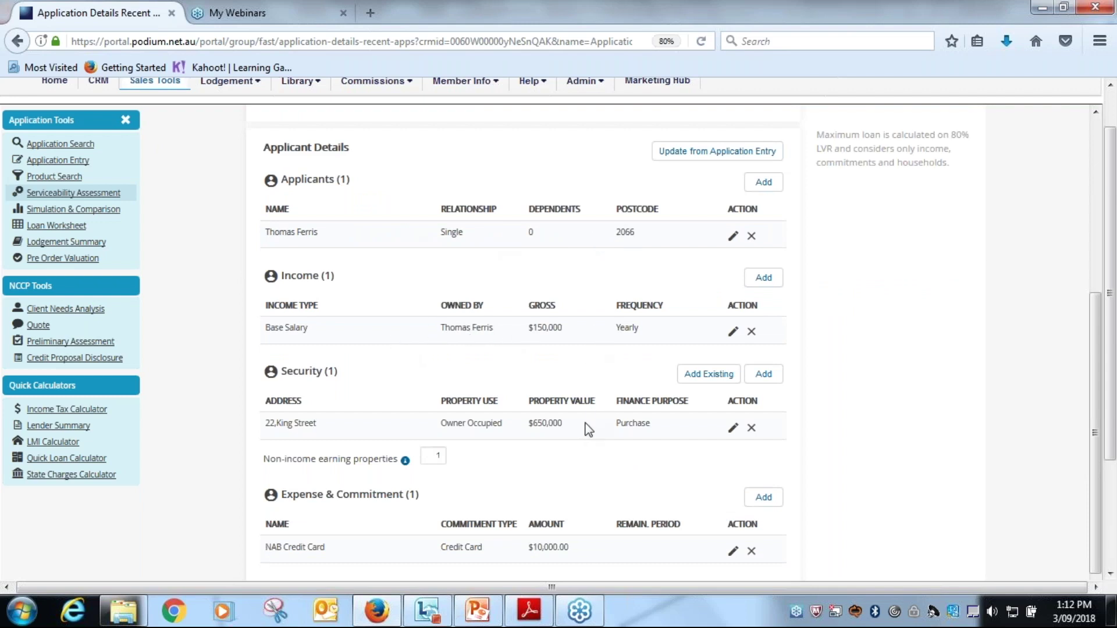
scroll(588, 430, "down", 1)
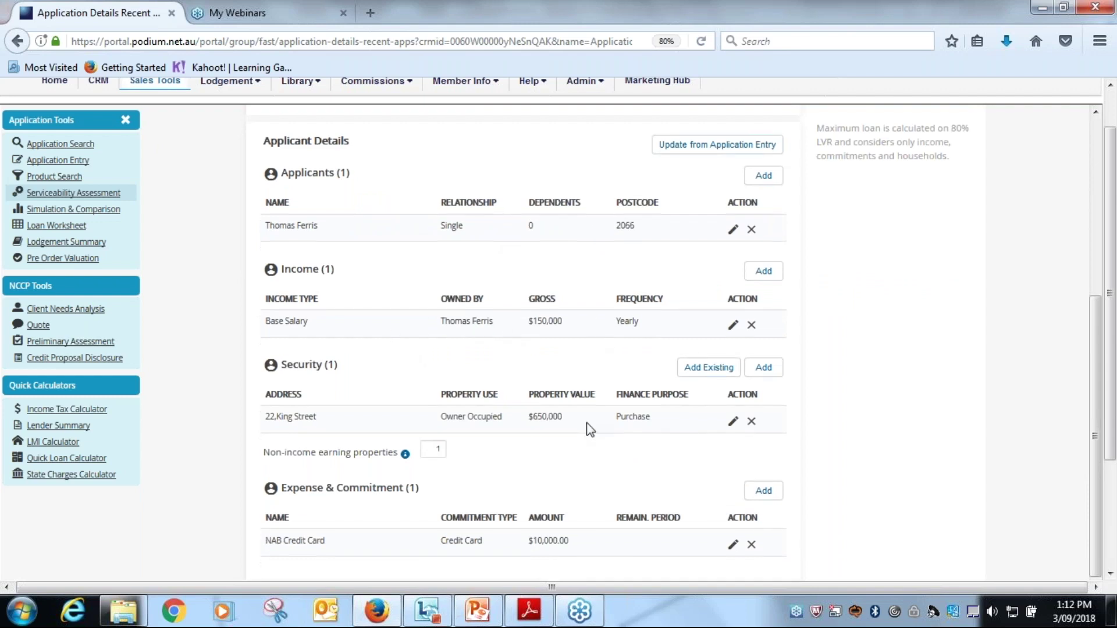
scroll(590, 426, "down", 1)
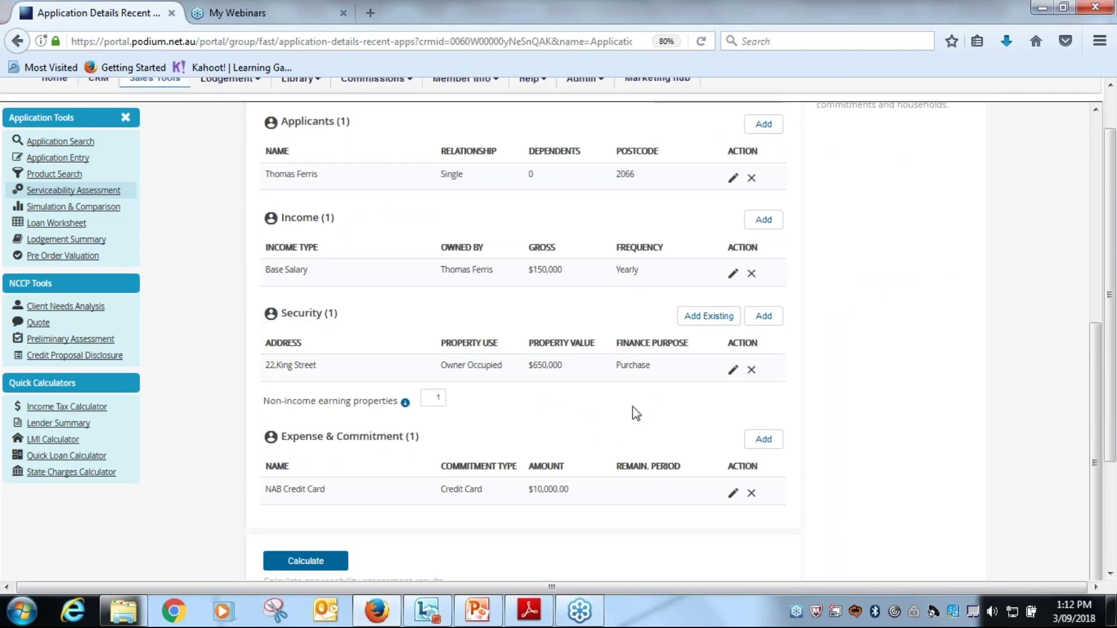
scroll(636, 413, "down", 1)
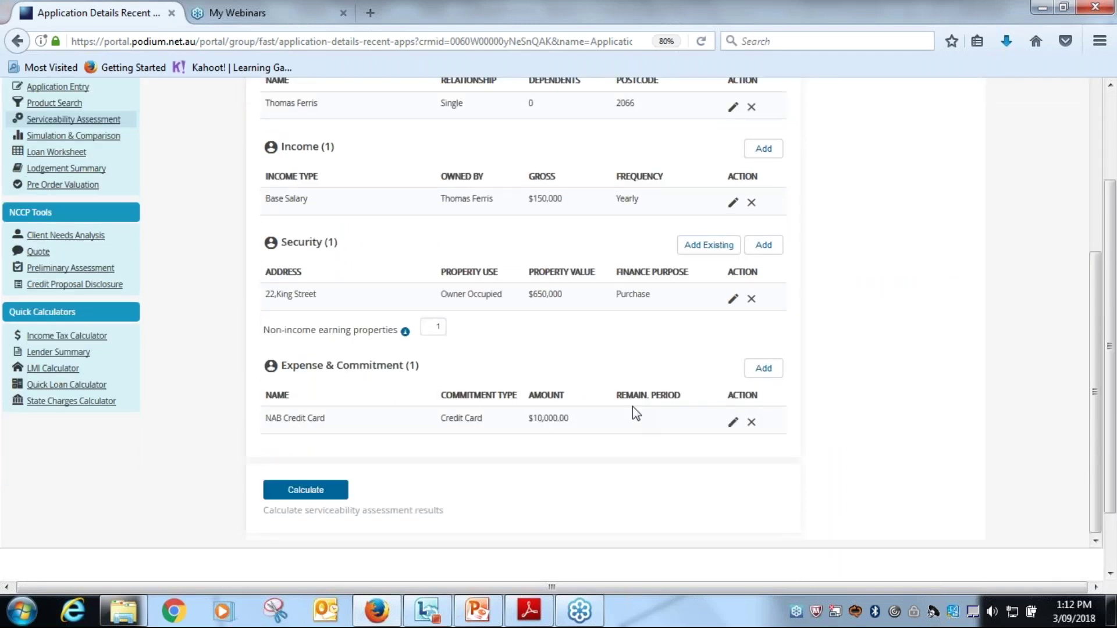
left_click(305, 490)
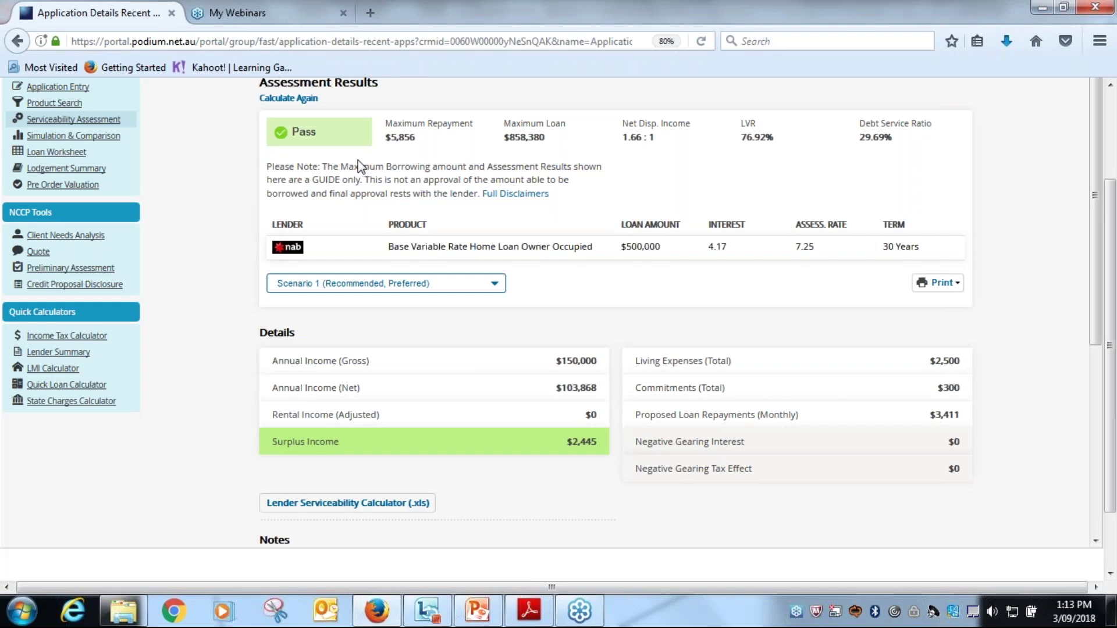
- Review the Pass result with the $858,380 maximum loan, then return to the assessment inputs
scroll(364, 152, "up", 1)
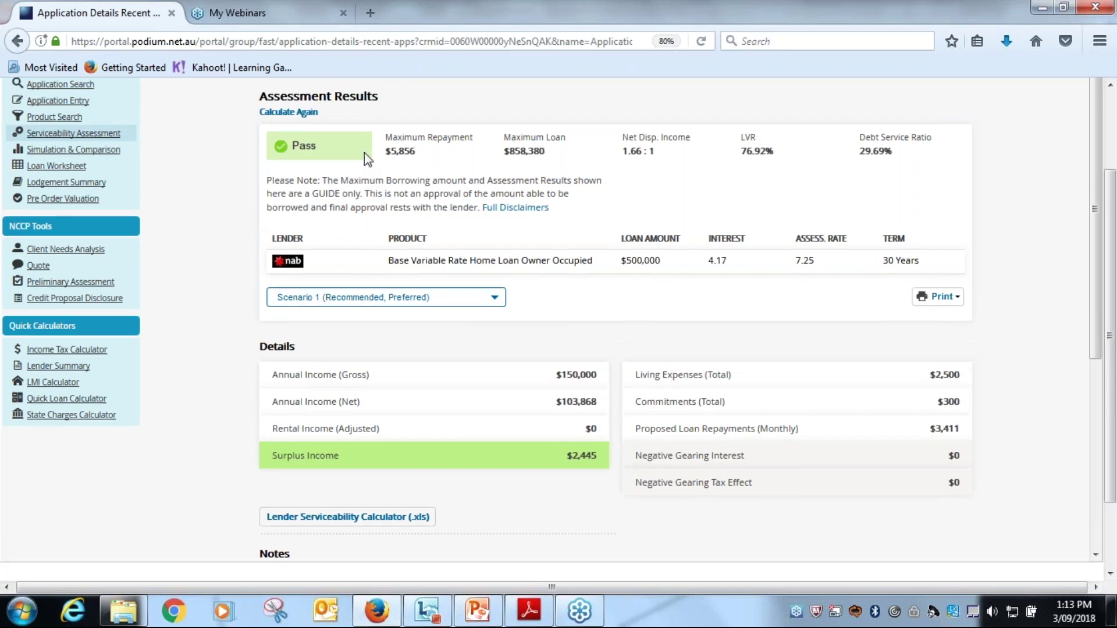
scroll(269, 180, "up", 2)
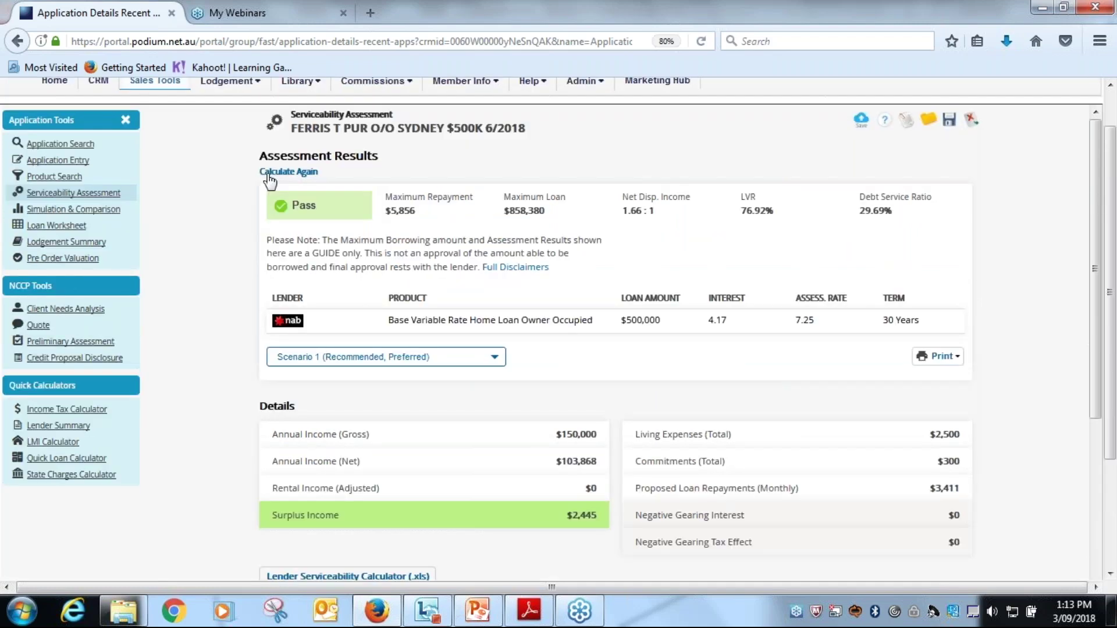
left_click(269, 172)
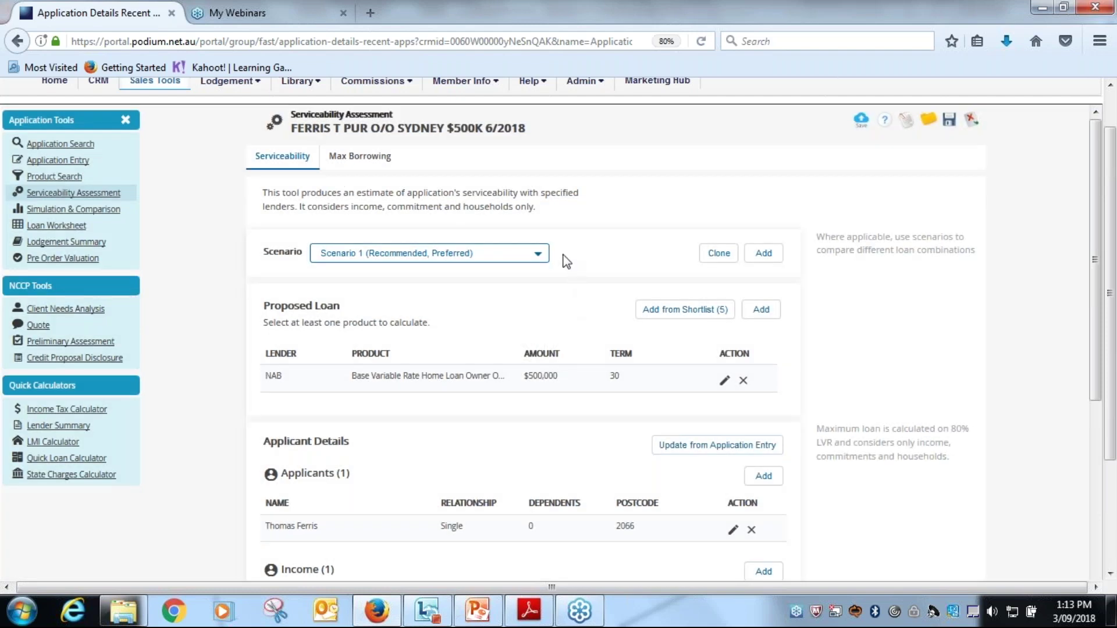
- Switch to Scenario 2, the Westpac Rocket Repay Home Loan, and refresh it from application entry
left_click(544, 263)
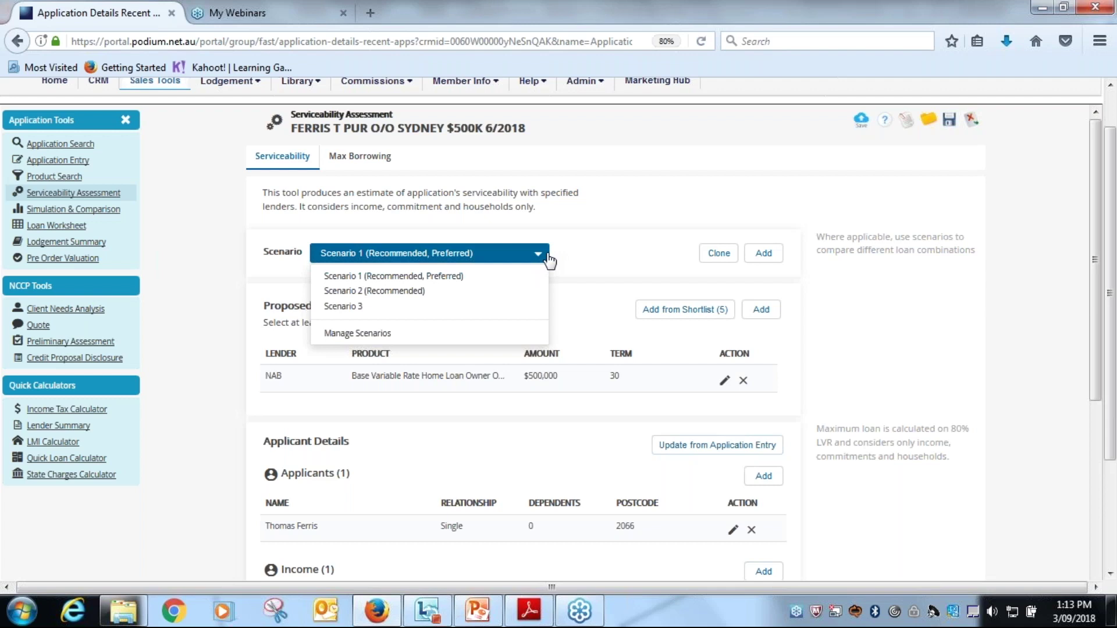
left_click(381, 293)
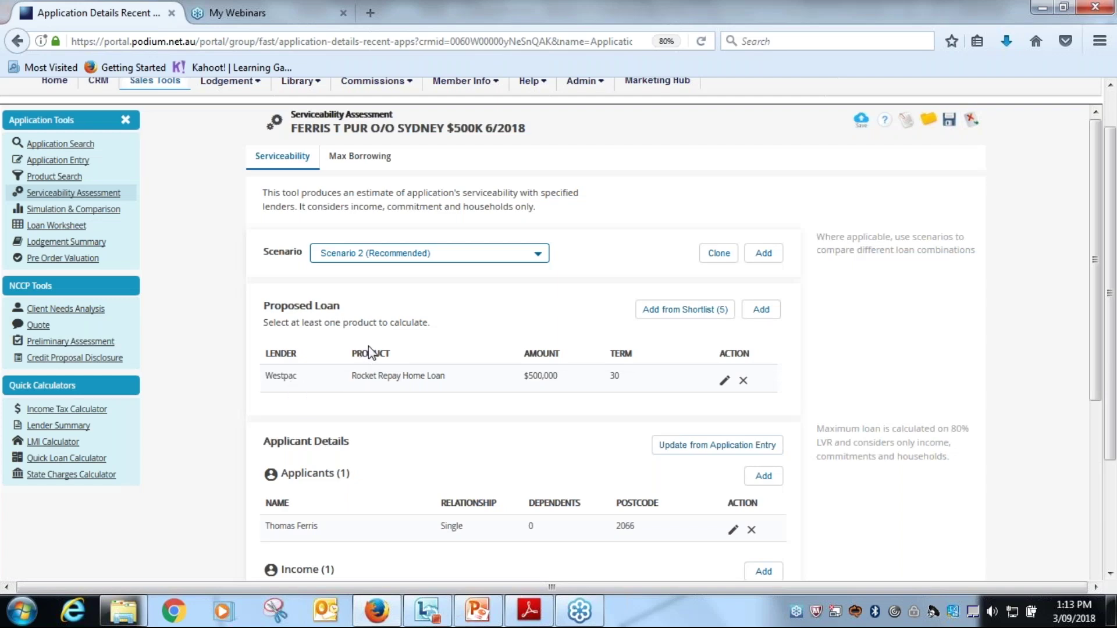
scroll(466, 376, "down", 4)
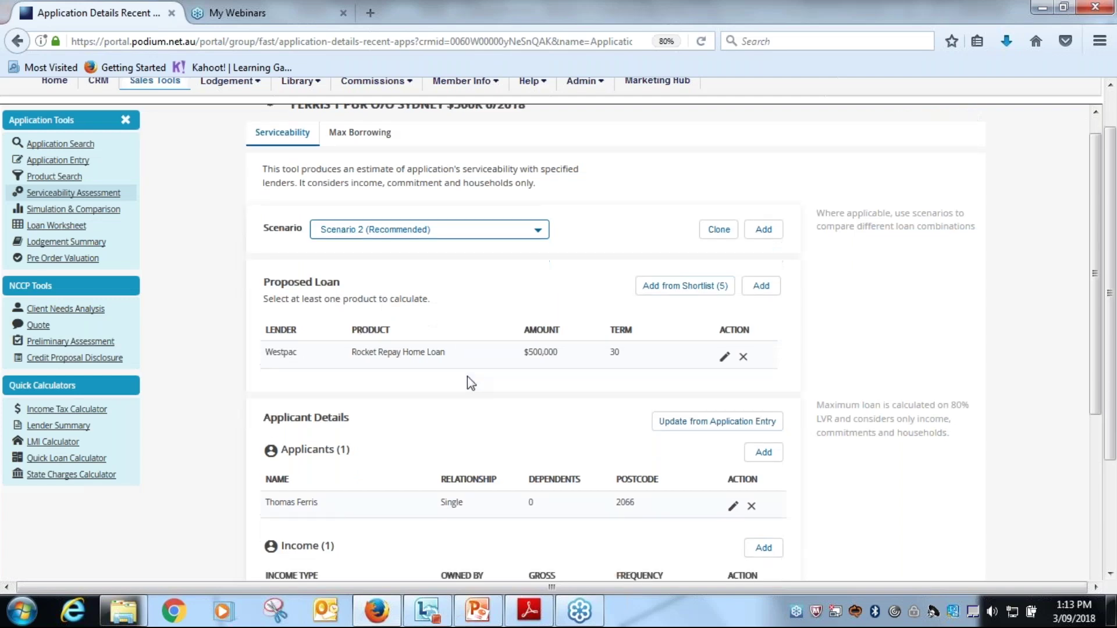
scroll(488, 395, "down", 3)
left_click(717, 227)
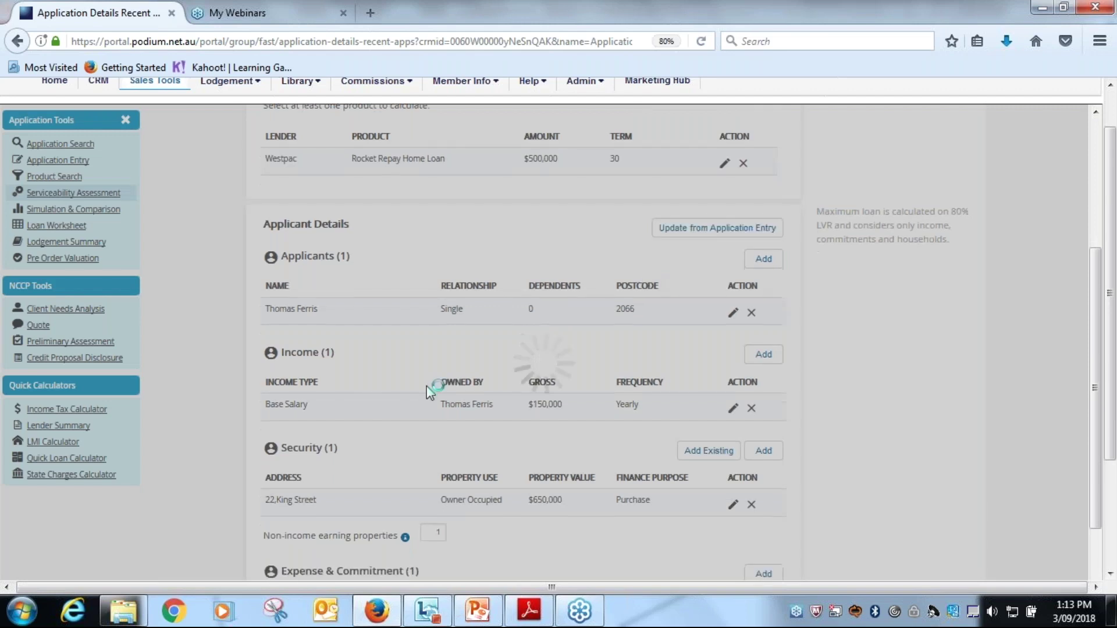
scroll(430, 391, "down", 4)
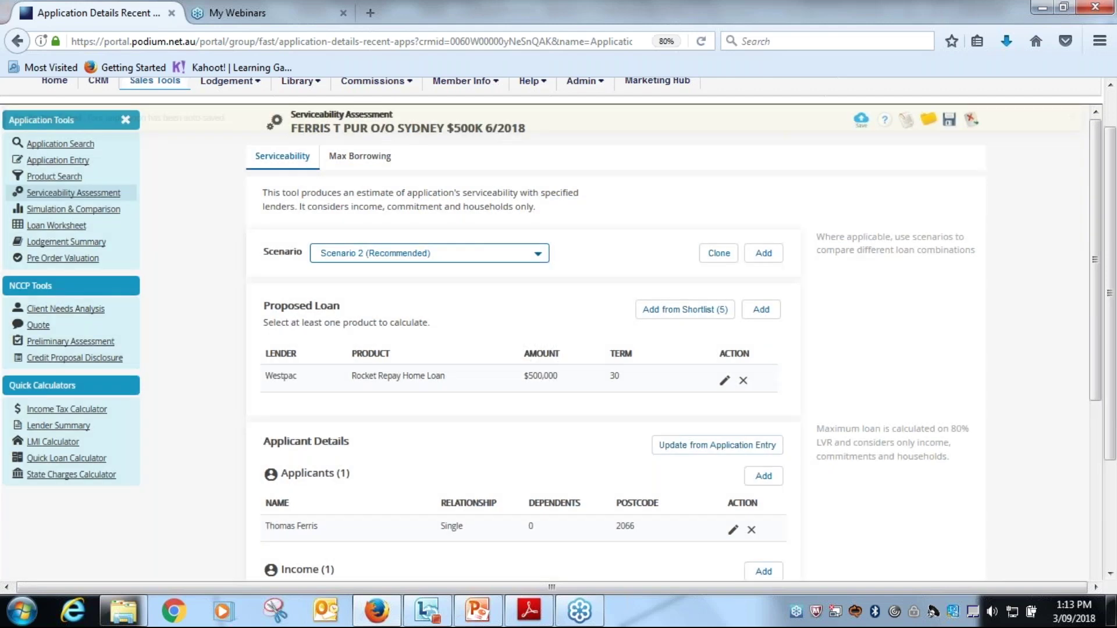
- Recalculate Scenario 1's $500,000 NAB loan to a Pass at 29.69% DSR and list print formats
left_click(539, 261)
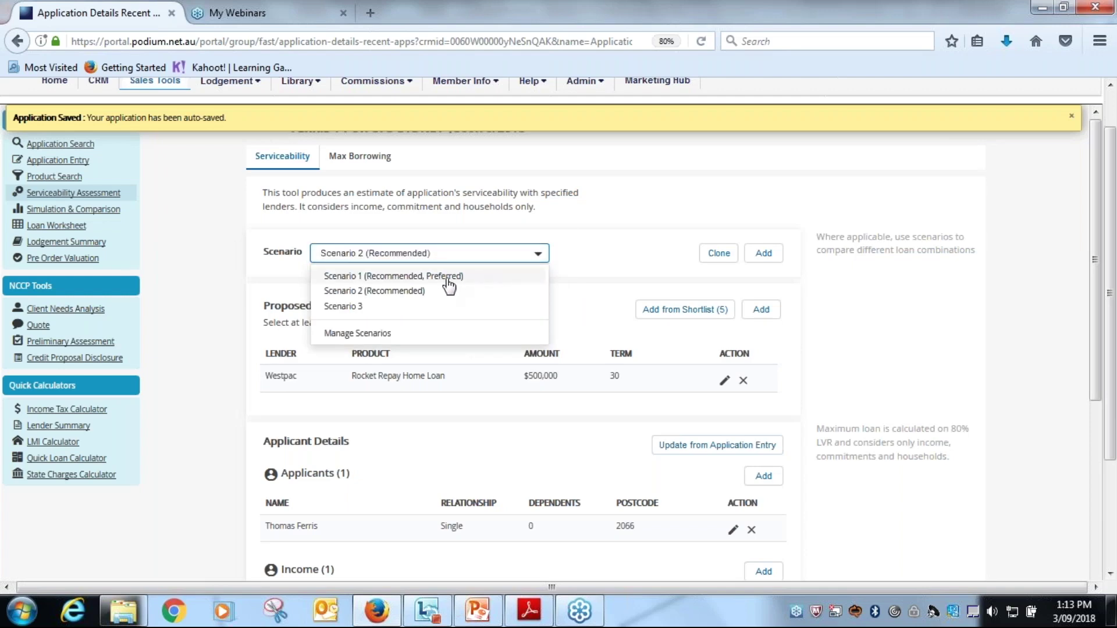
left_click(449, 277)
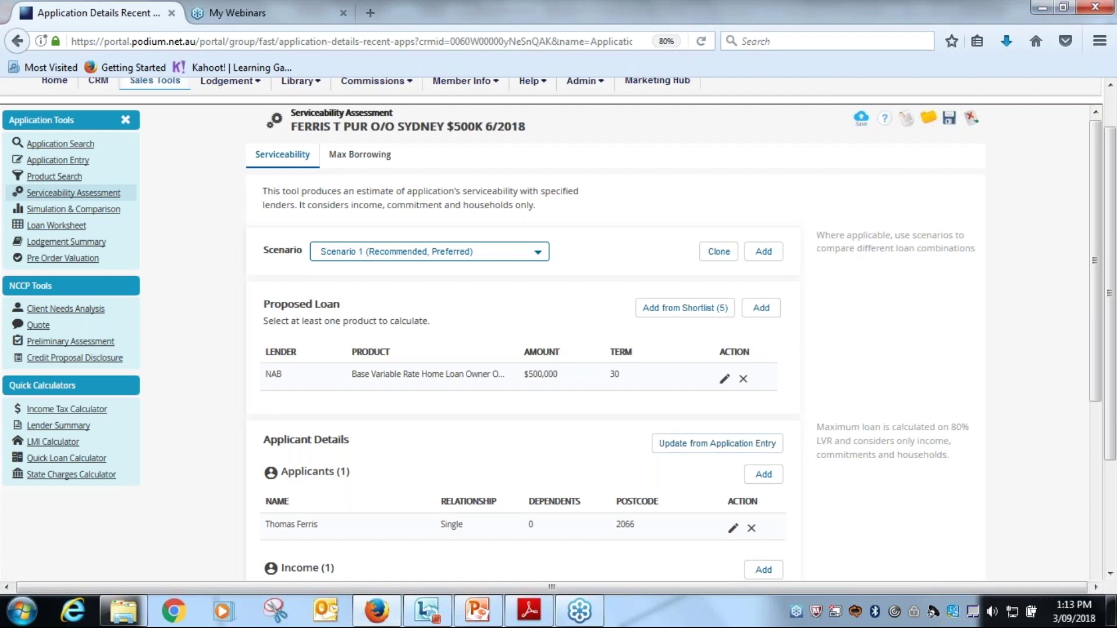
scroll(459, 297, "down", 5)
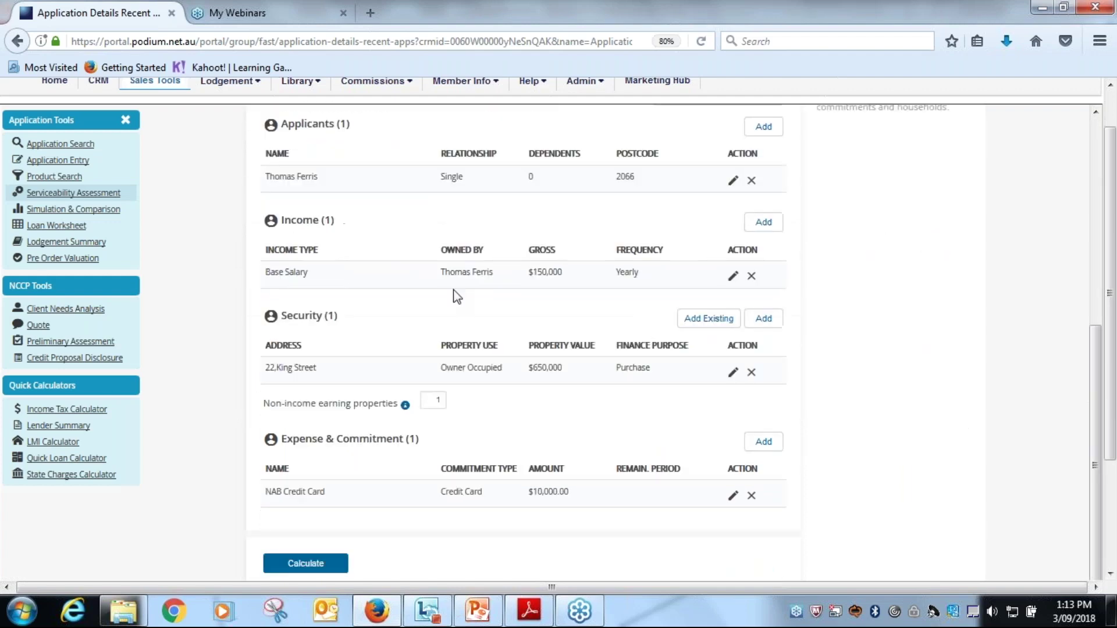
left_click(300, 559)
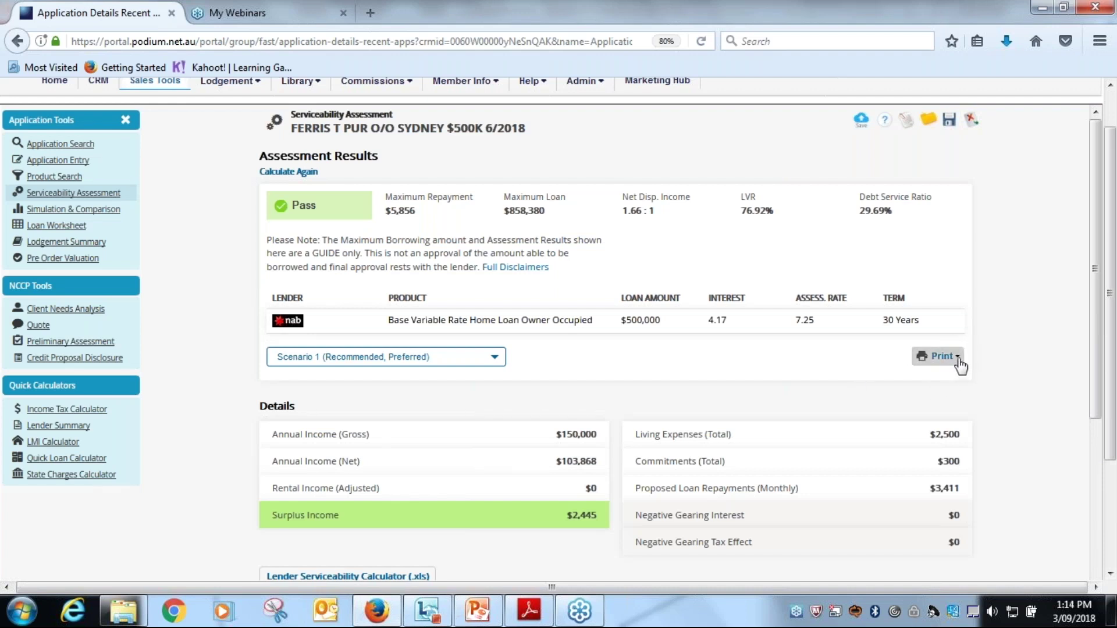
left_click(959, 364)
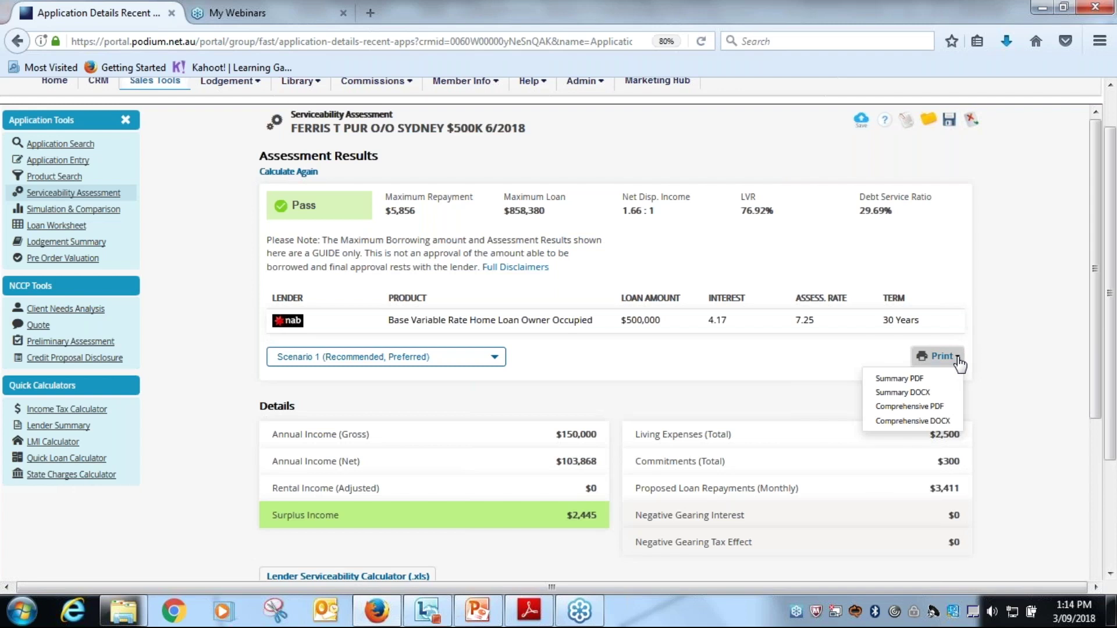
- Read down to the Notes and Disclaimers below the $3,411 repayments and $2,445 surplus
scroll(862, 360, "down", 1)
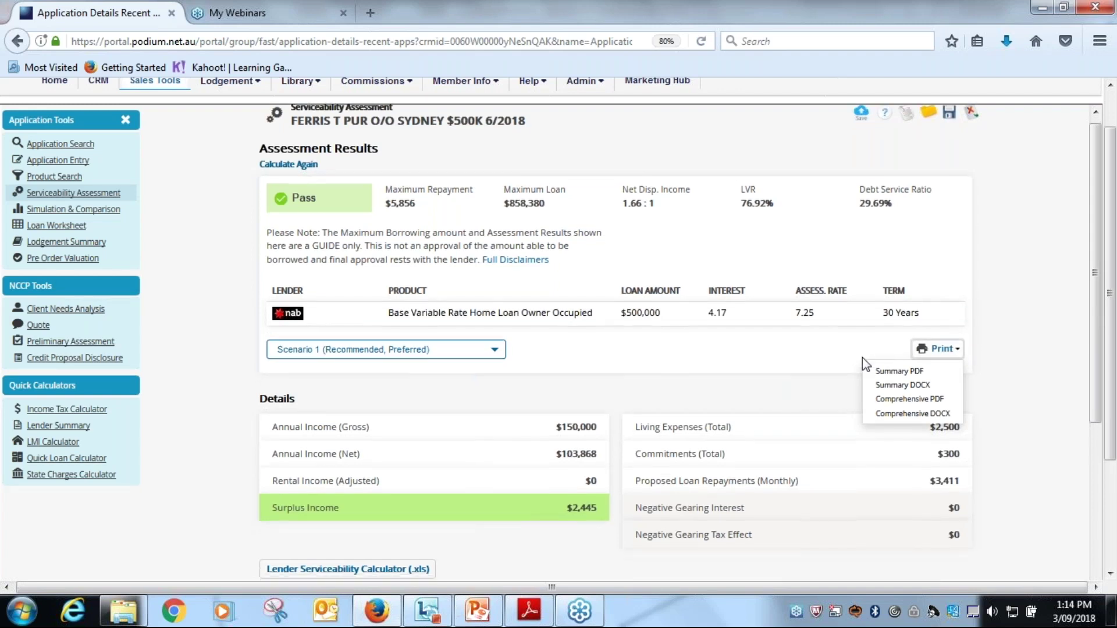
scroll(696, 342, "down", 4)
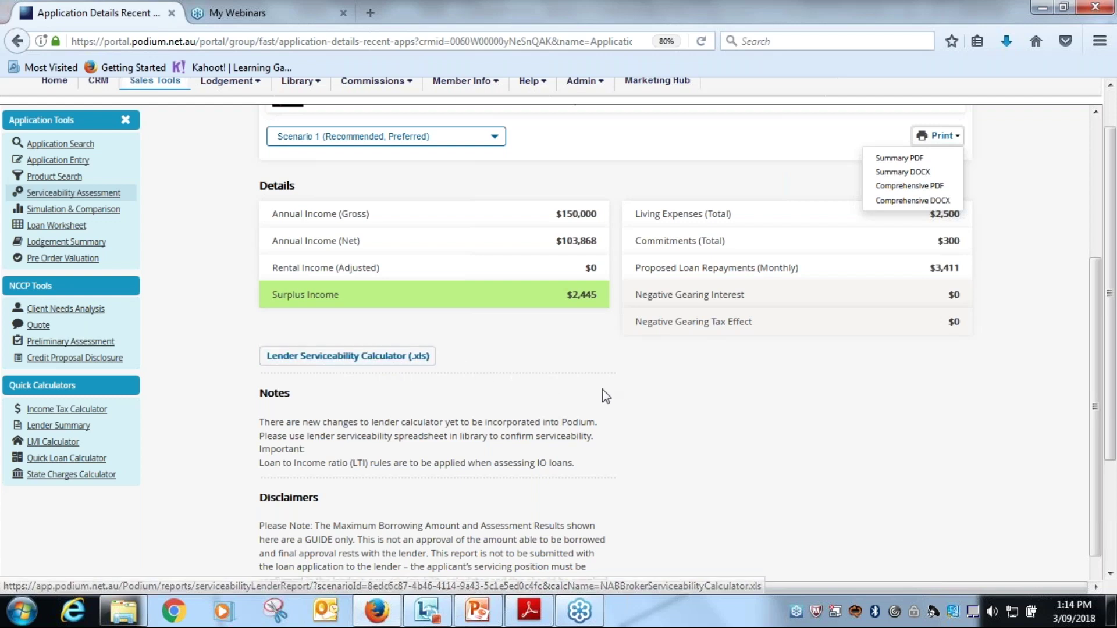
- Return to the serviceability inputs with Calculate Again, then move to the Max Borrowing tool
scroll(605, 395, "up", 1)
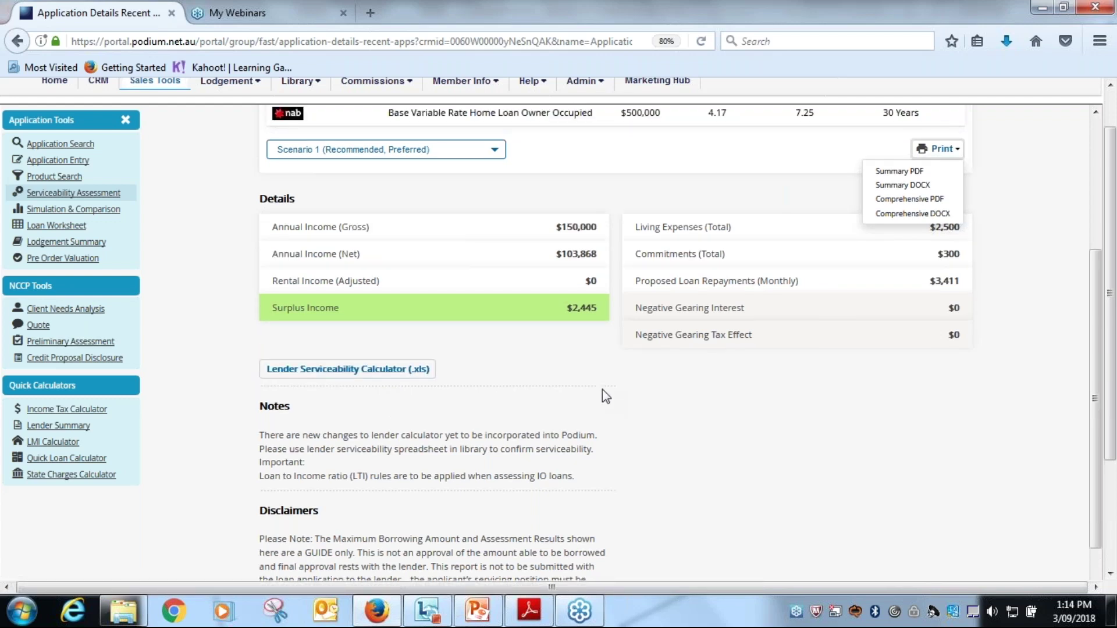
scroll(602, 389, "up", 5)
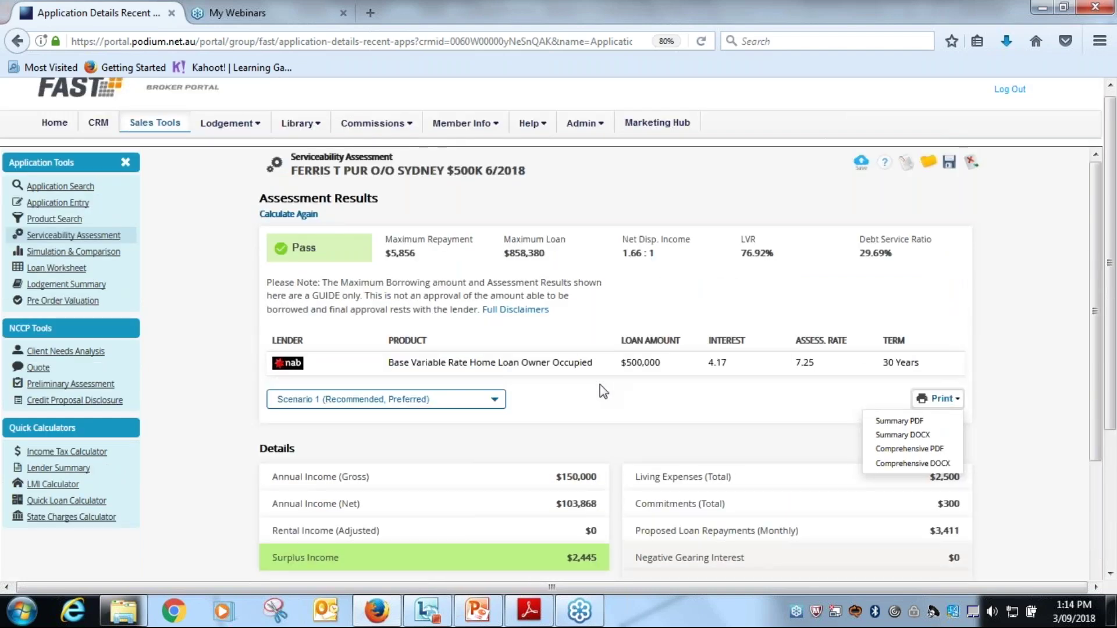
scroll(599, 385, "up", 1)
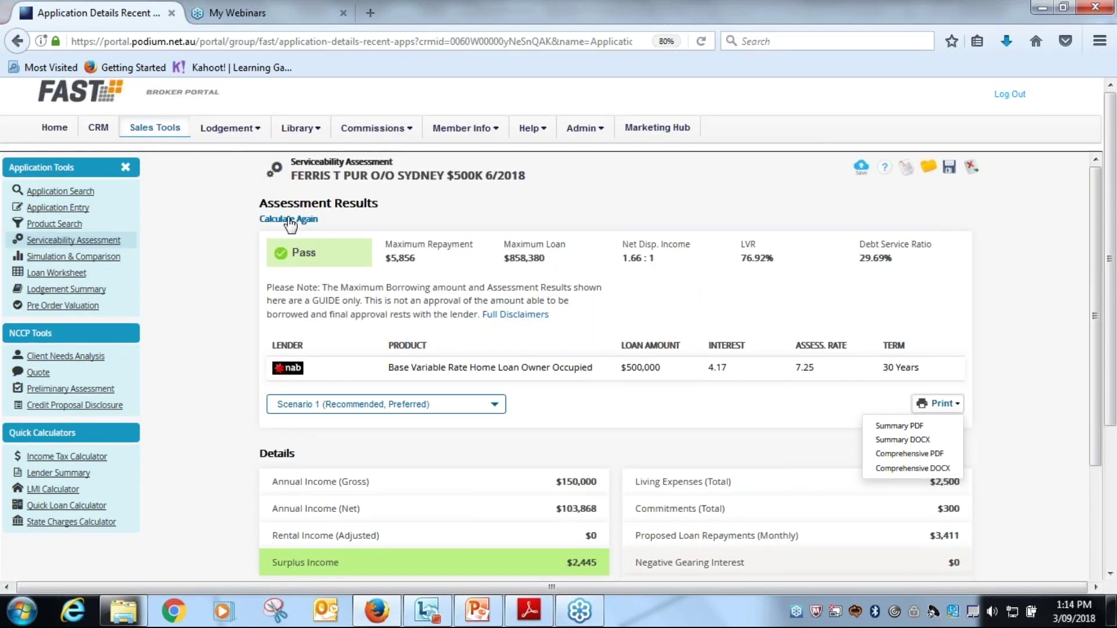
left_click(290, 219)
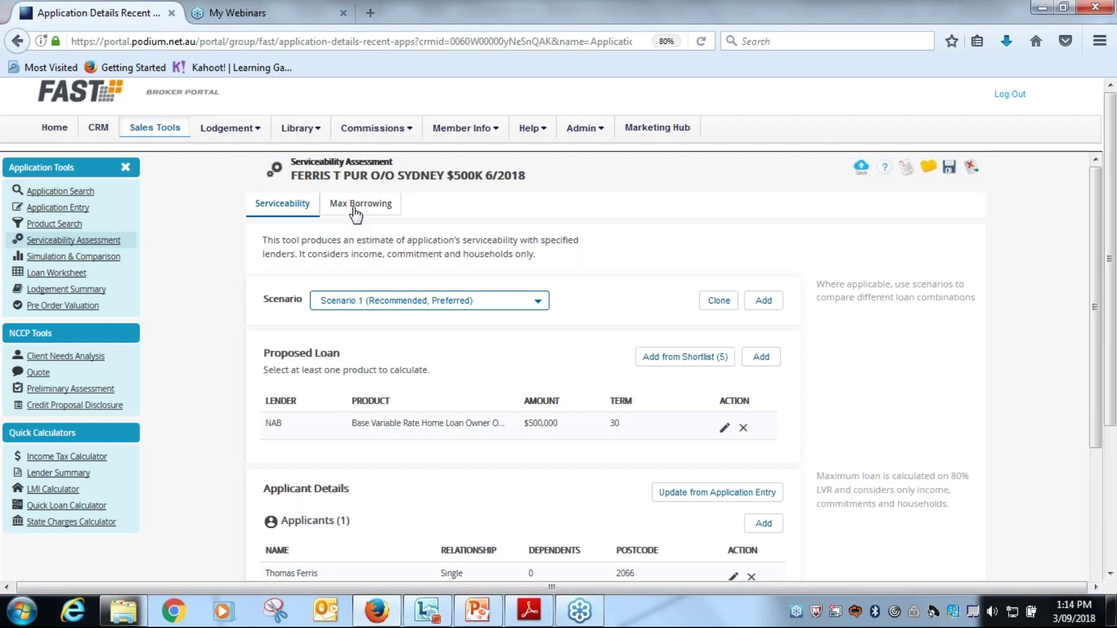
left_click(355, 212)
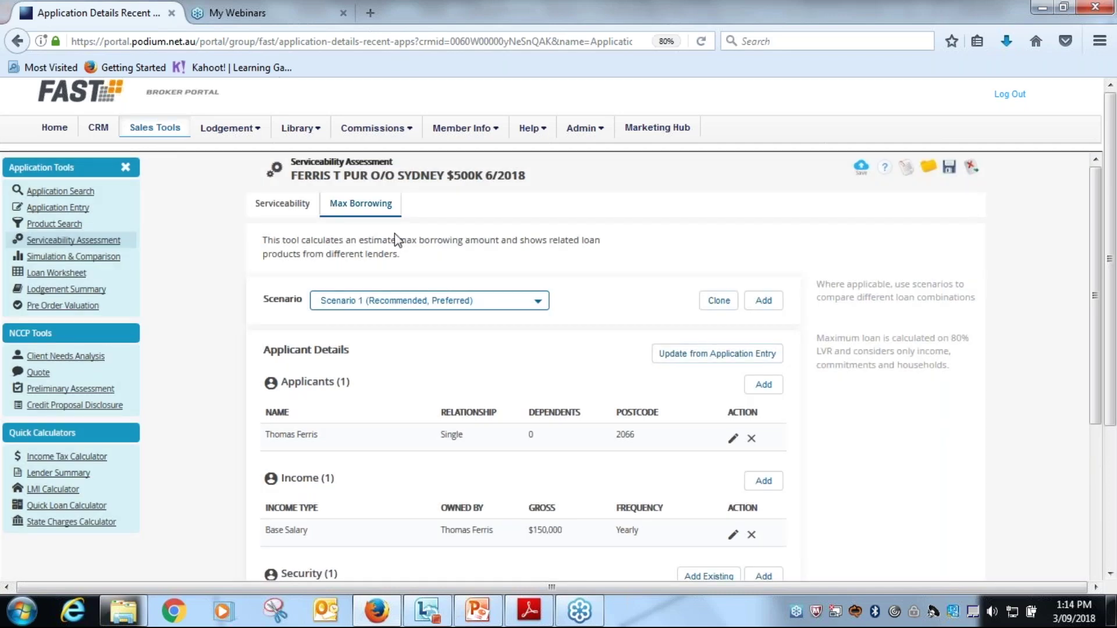
- Review the applicant details and 30 selected lenders, then calculate the maximum borrowing estimate
scroll(424, 254, "down", 2)
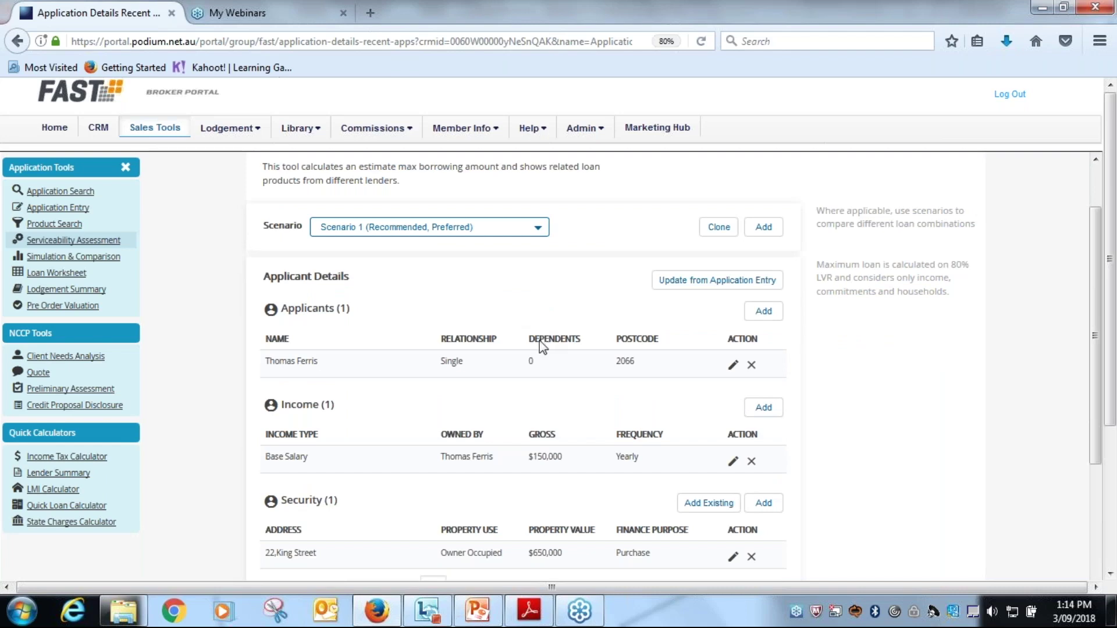
scroll(538, 341, "down", 1)
scroll(541, 348, "down", 5)
scroll(541, 347, "down", 1)
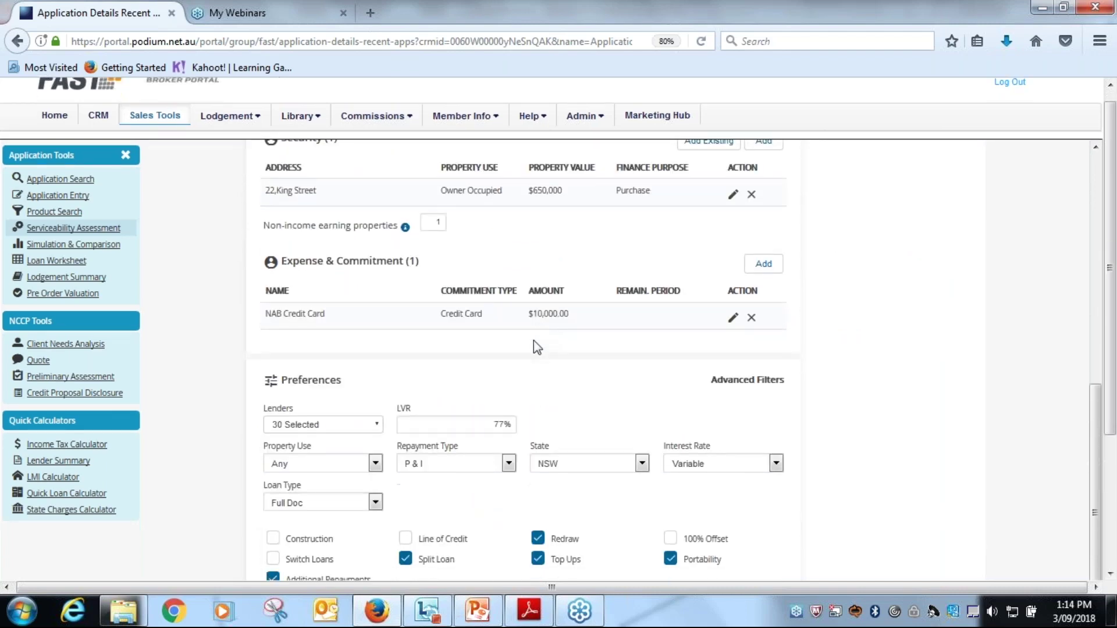
scroll(535, 347, "down", 3)
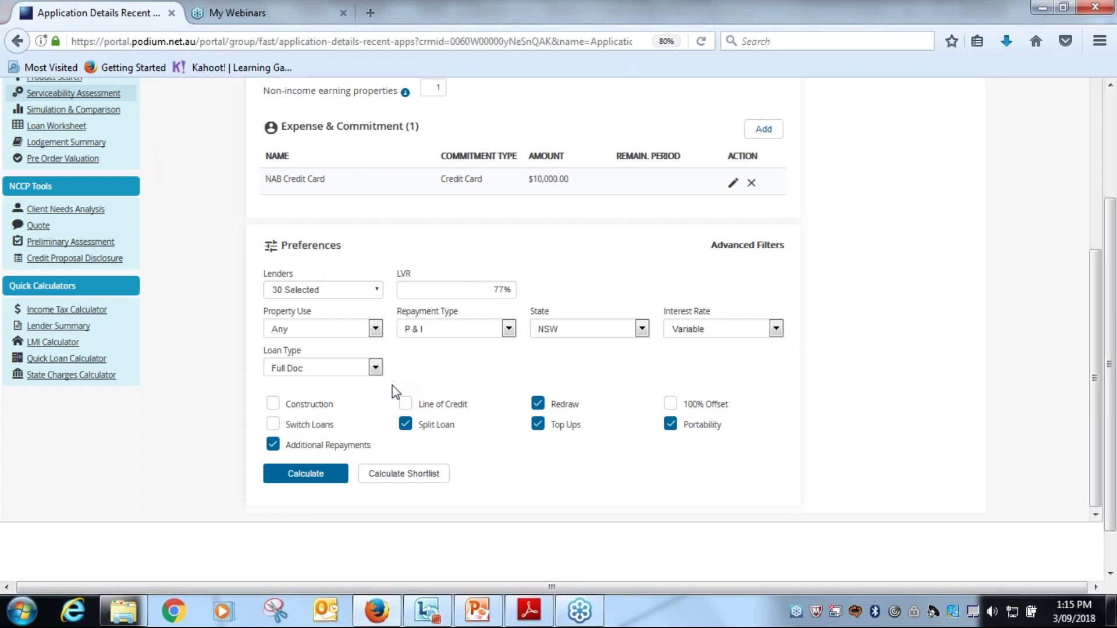
left_click(305, 475)
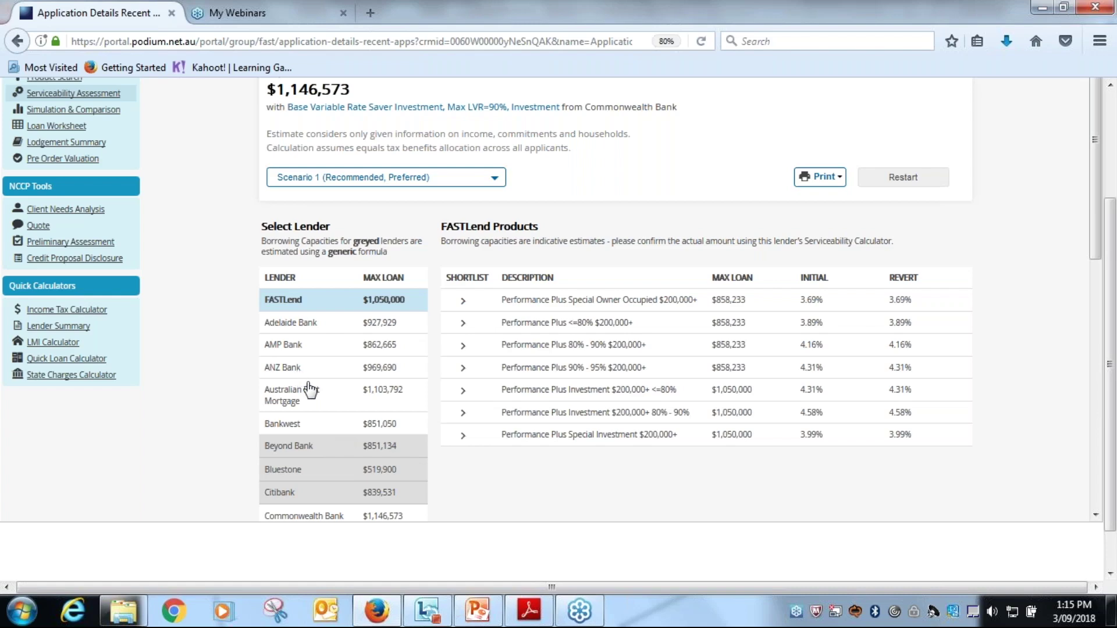
- Show NAB's products in the lender comparison, including Choice Package investment options at $930,677
scroll(353, 421, "down", 1)
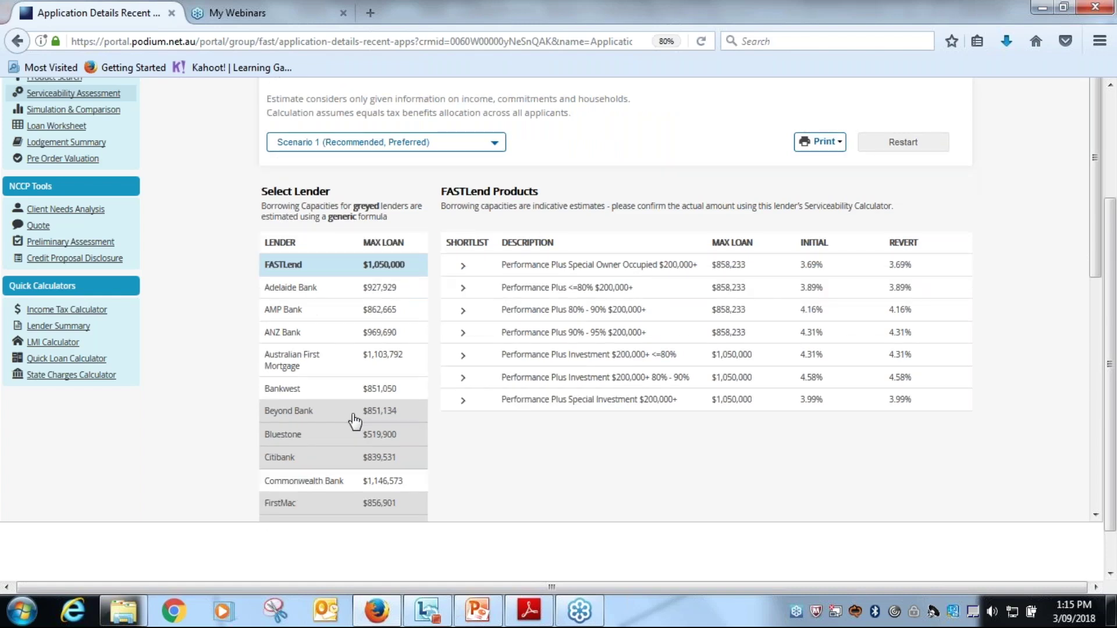
scroll(353, 421, "down", 5)
scroll(366, 410, "down", 2)
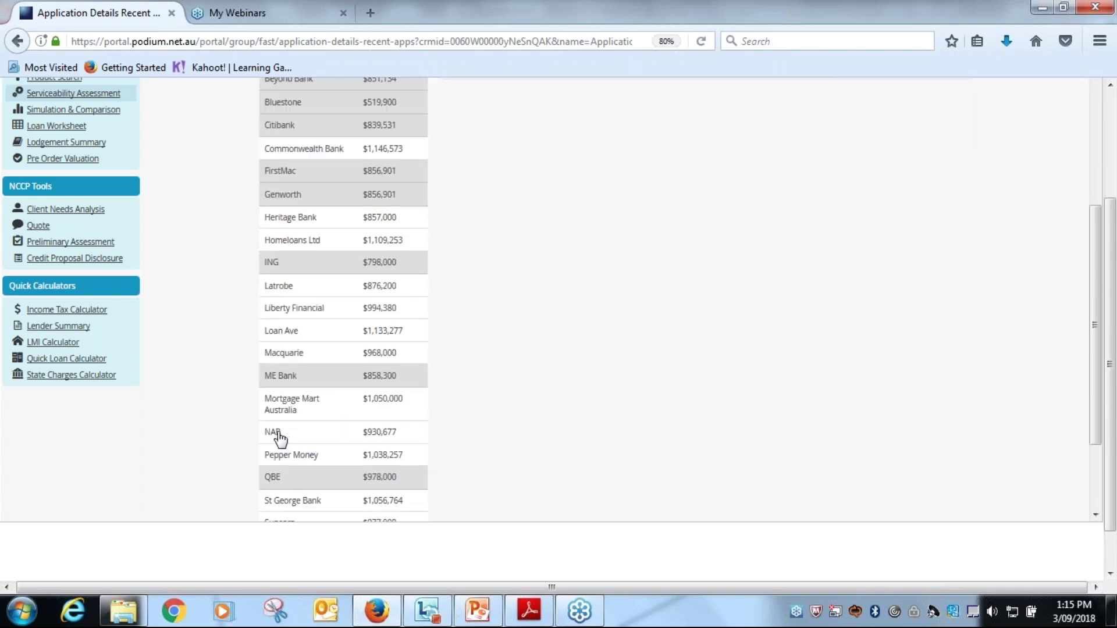
left_click(279, 433)
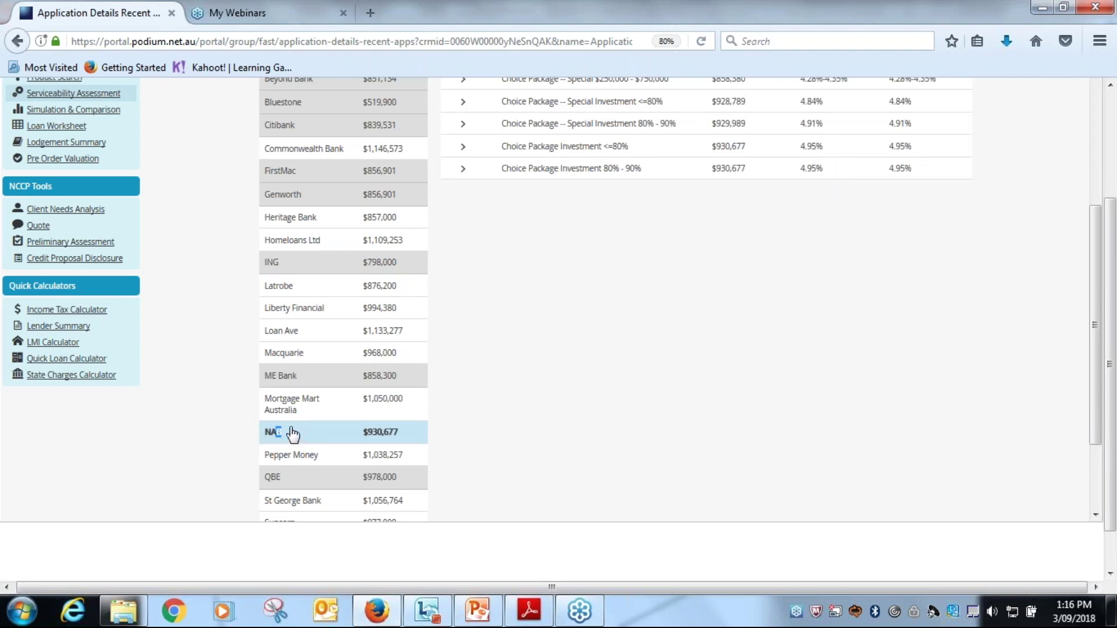
- View Beyond Bank's products, then switch the product list back to NAB
scroll(392, 440, "up", 1)
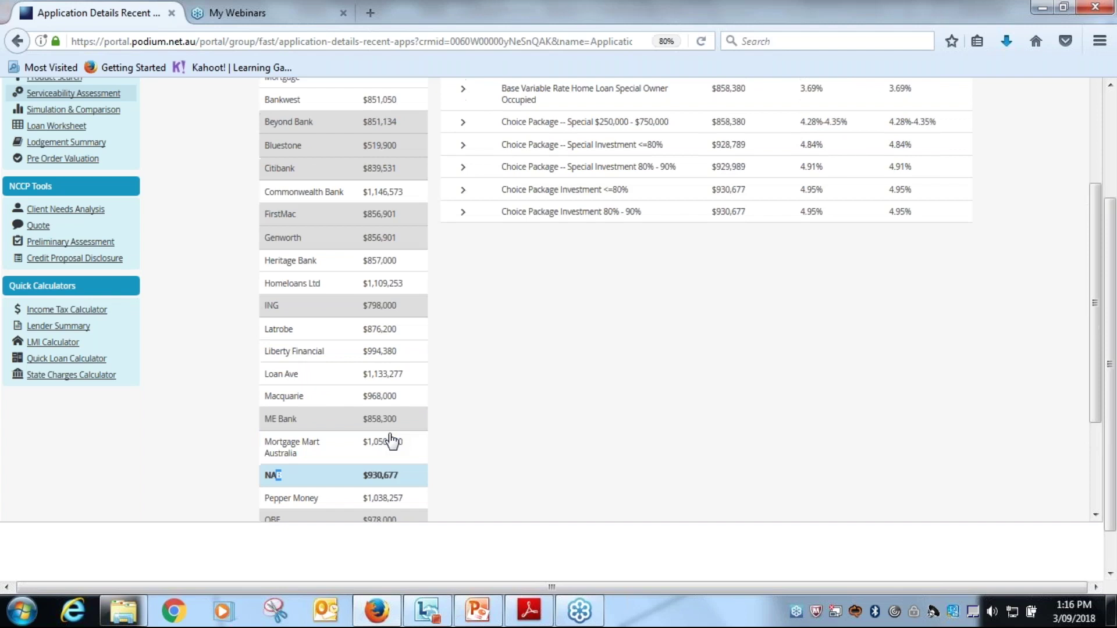
scroll(391, 440, "up", 2)
scroll(391, 441, "up", 4)
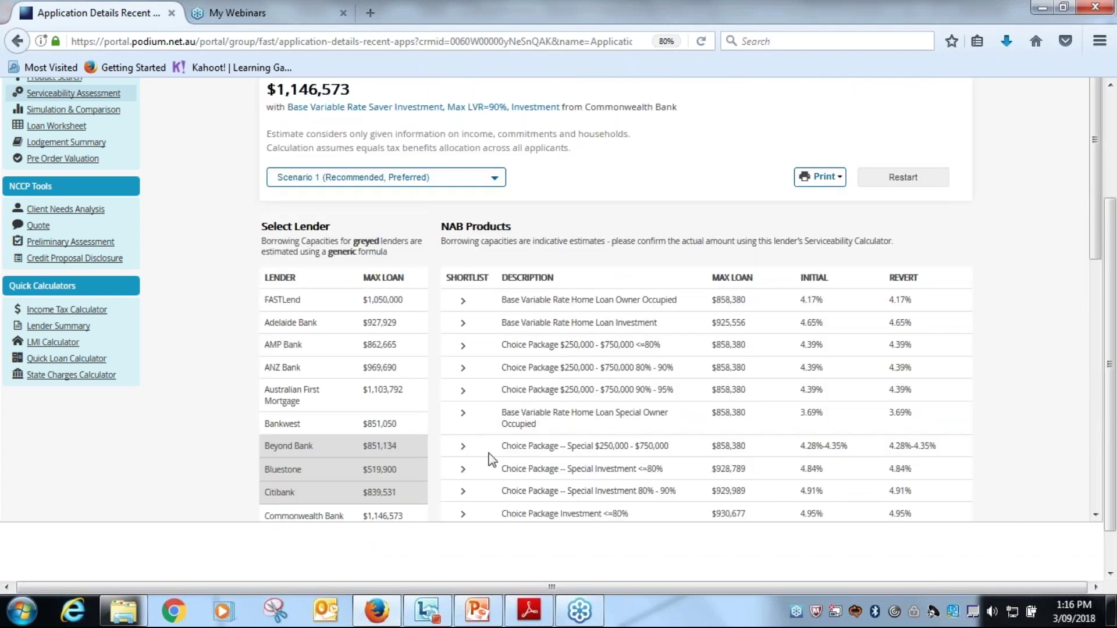
left_click(365, 447)
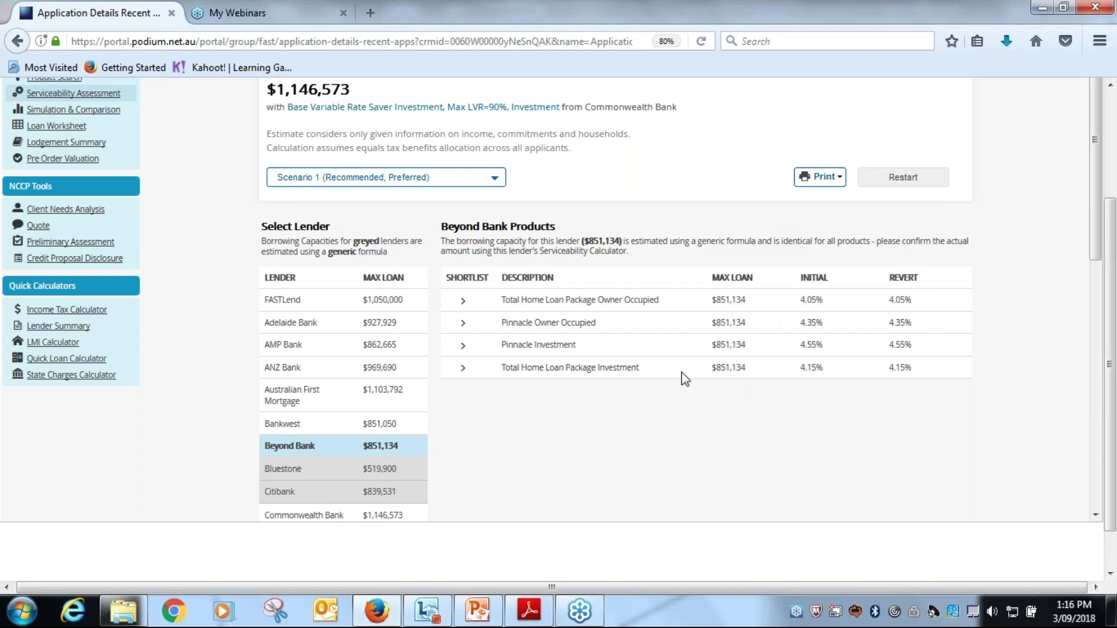
scroll(335, 439, "down", 1)
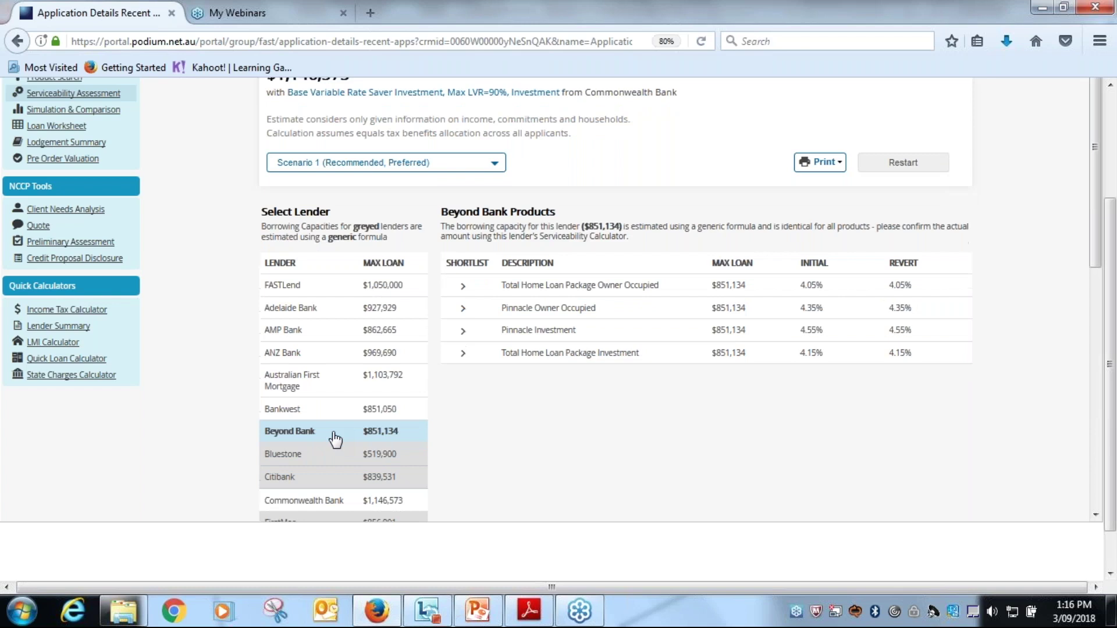
scroll(335, 439, "down", 5)
left_click(274, 434)
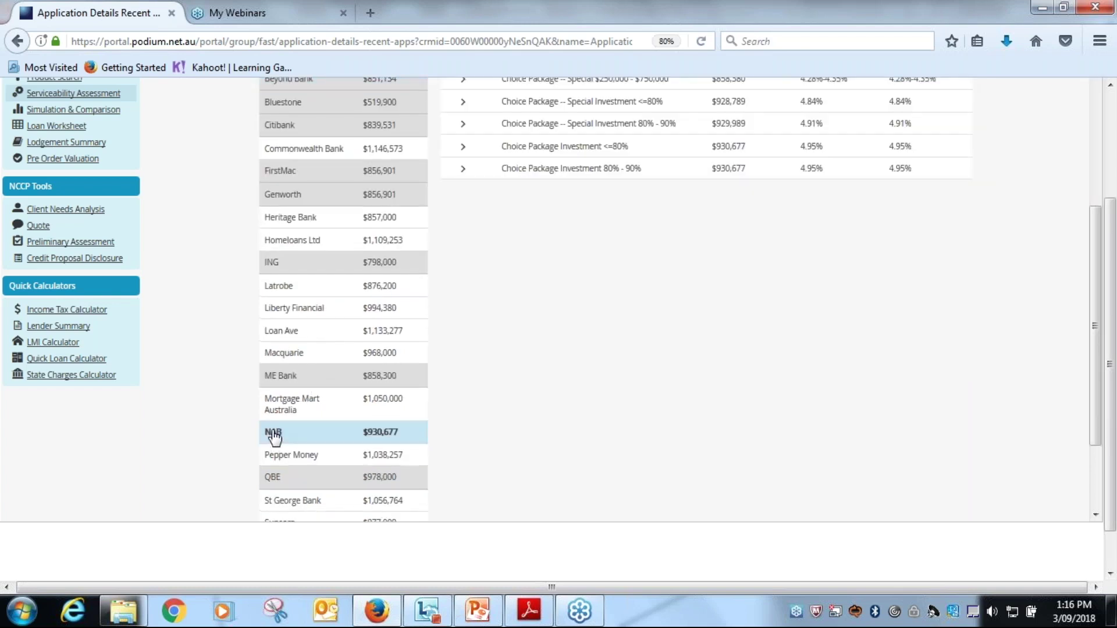
- Restart the estimate to return to the Max Borrowing inputs with the $650,000 security
scroll(878, 129, "up", 1)
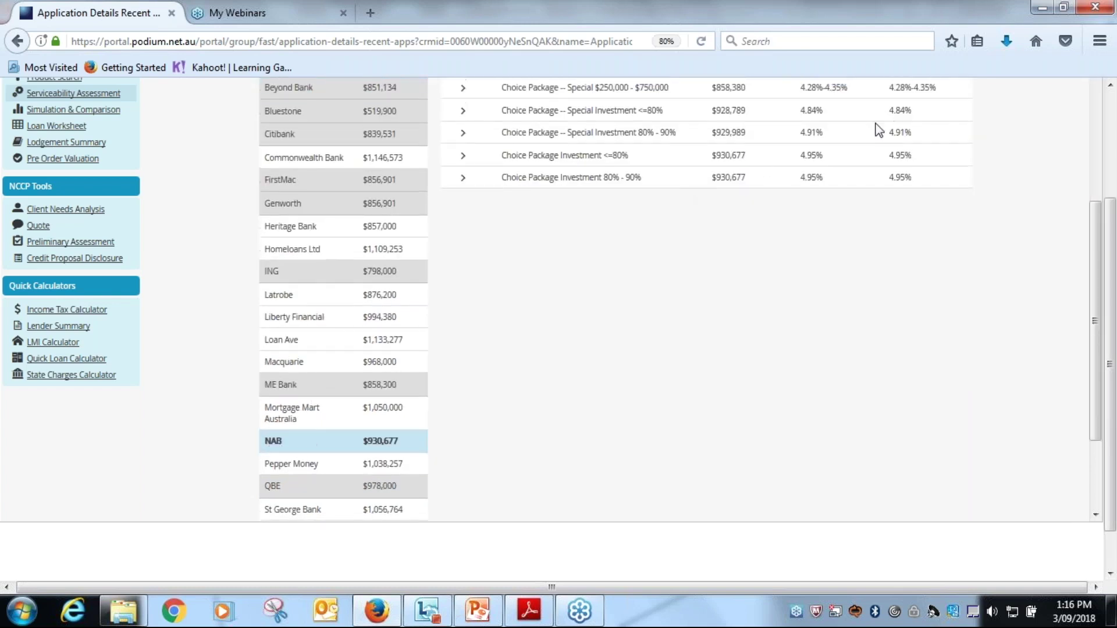
scroll(732, 123, "up", 1)
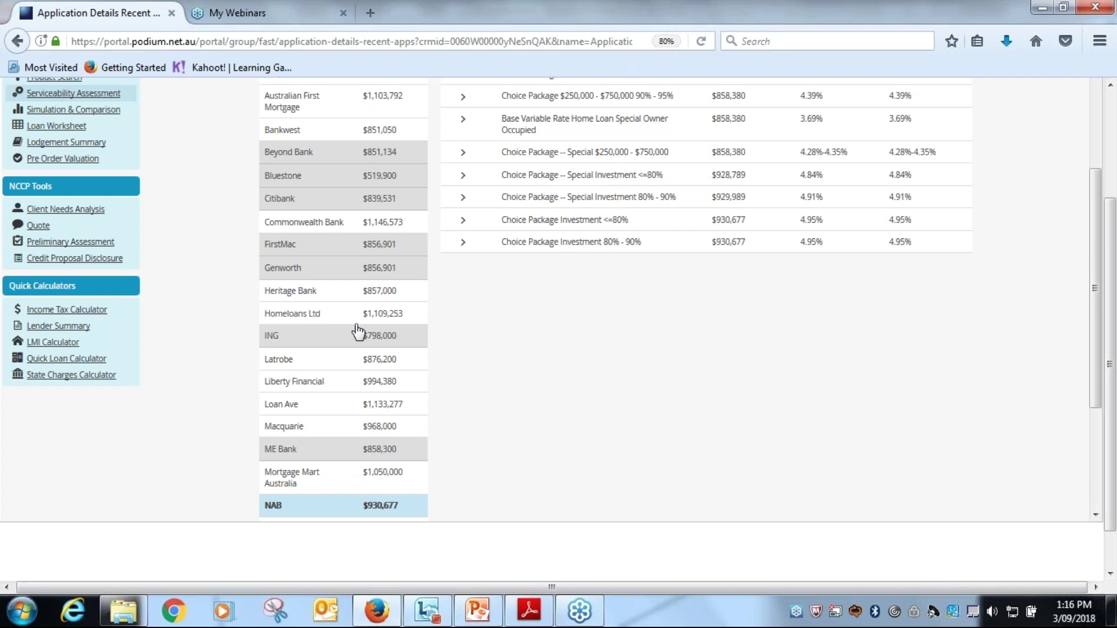
scroll(360, 330, "up", 1)
scroll(363, 331, "up", 5)
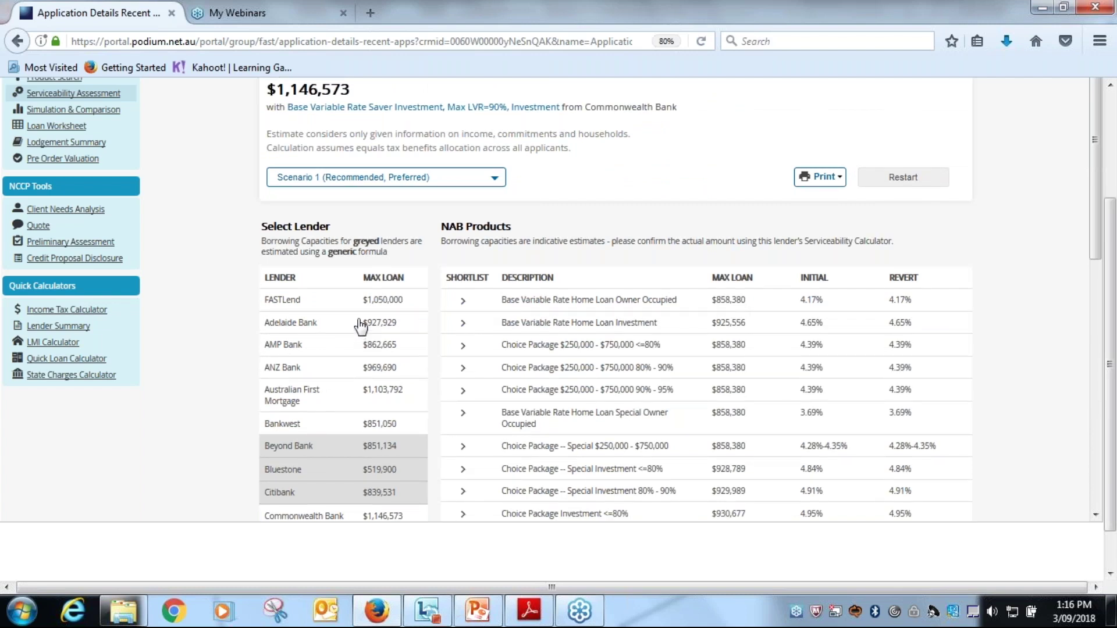
scroll(377, 311, "up", 1)
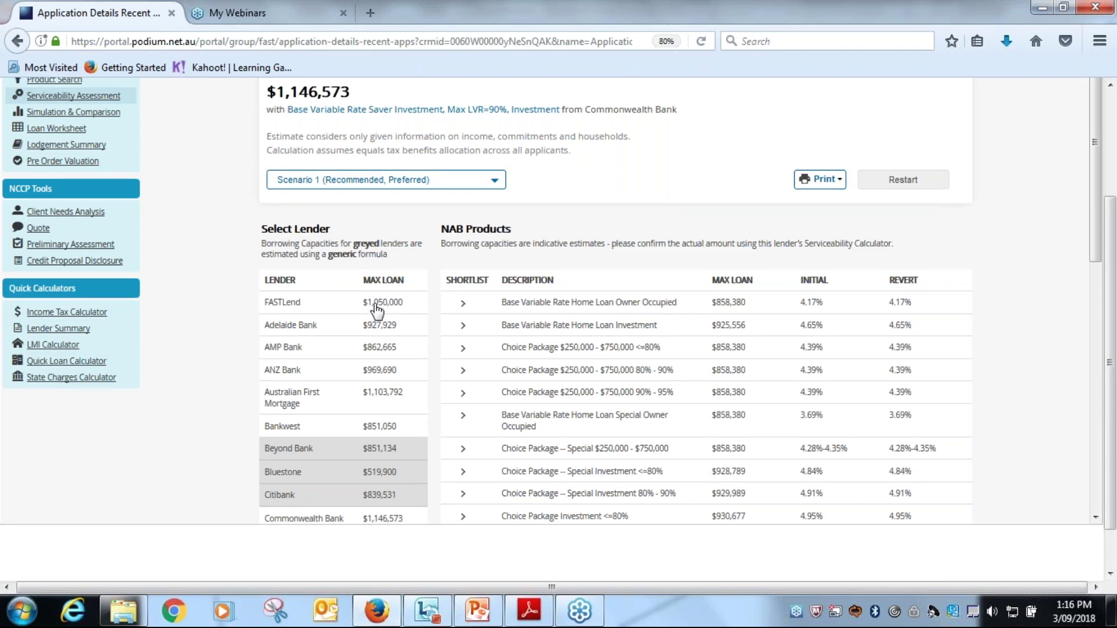
scroll(377, 311, "up", 2)
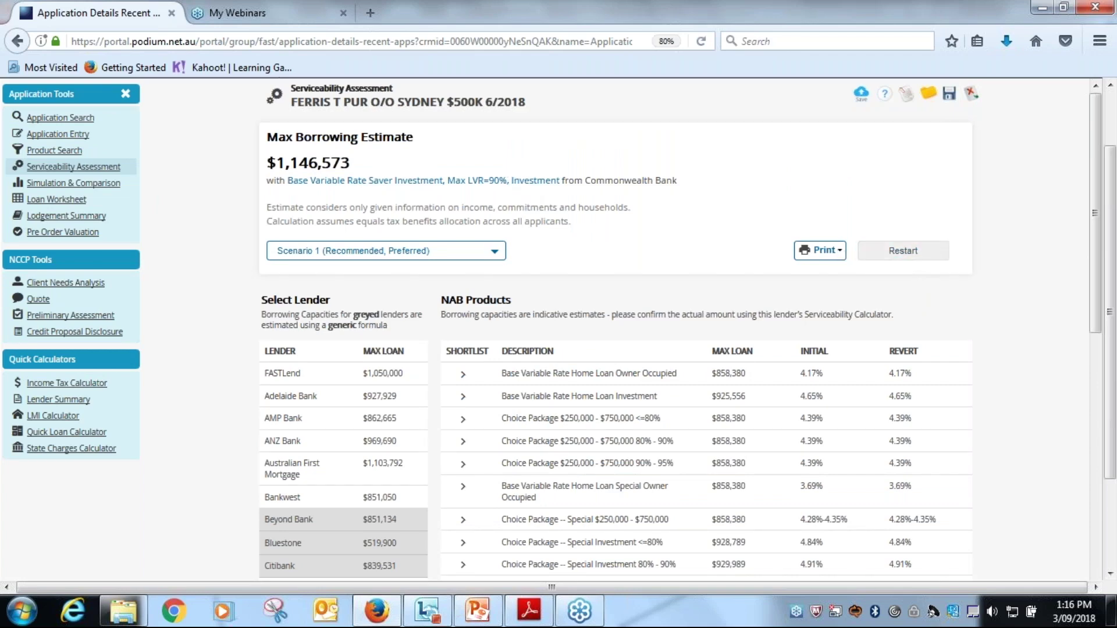
left_click(917, 251)
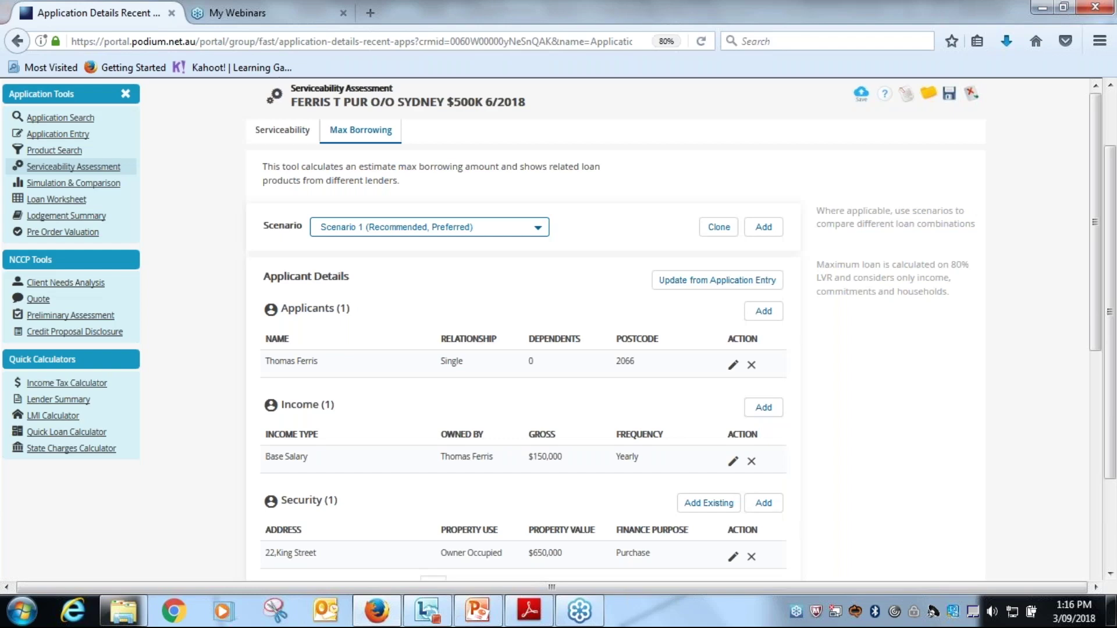
- Go back to the Serviceability tab showing the proposed $500,000 NAB loan over 30 years
left_click(310, 134)
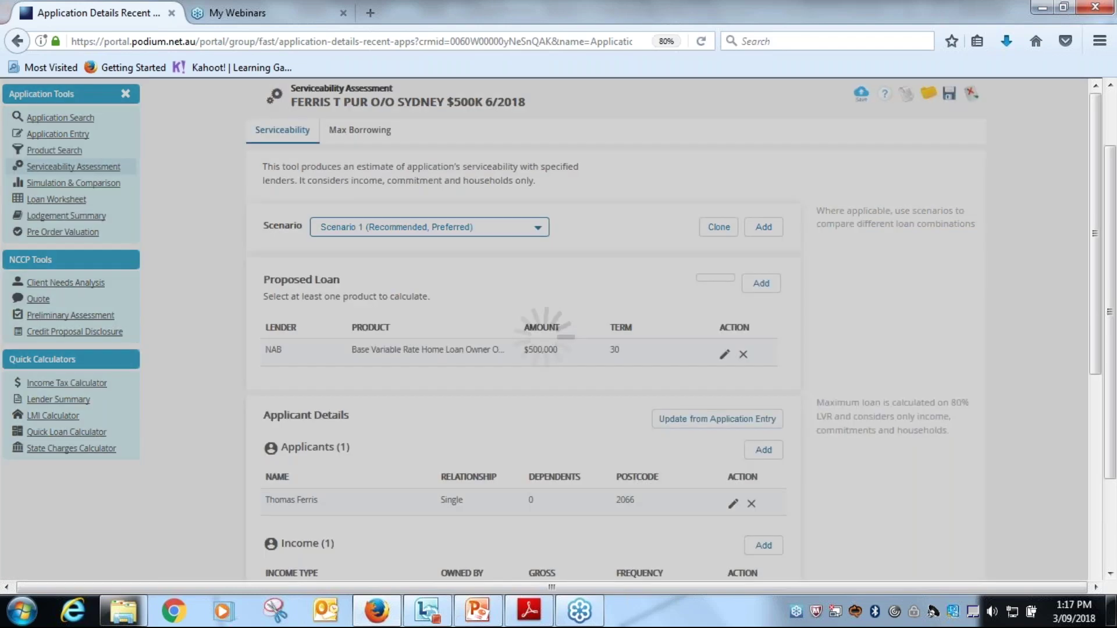